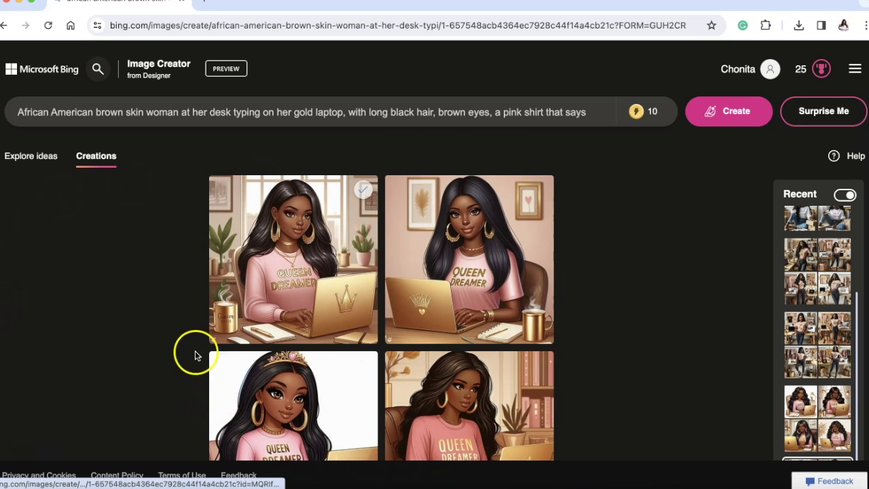
scroll(673, 391, down, 1)
scroll(674, 395, up, 1)
scroll(673, 395, down, 1)
scroll(673, 395, up, 1)
scroll(674, 395, down, 1)
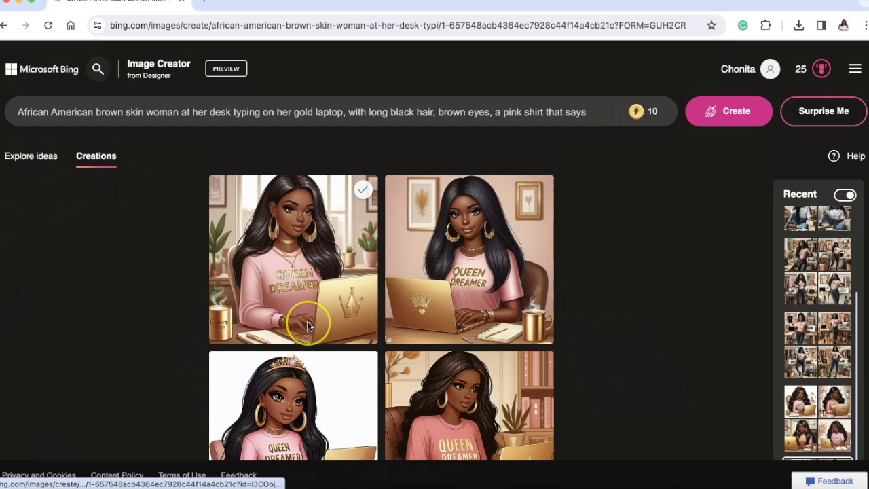
click(800, 373)
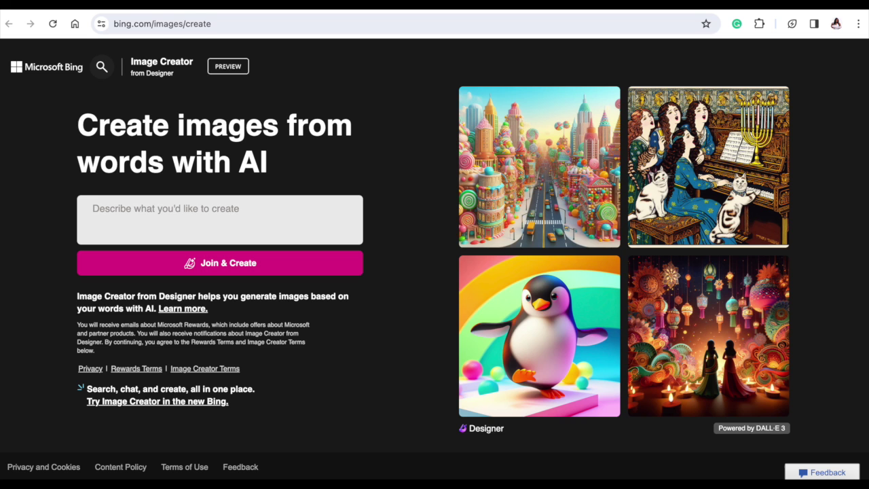
Enter an image prompt for an African American brown skin woman typing on her gold laptop in a pink shirt that says Queen Dreamer in gold
key(ctrl+v)
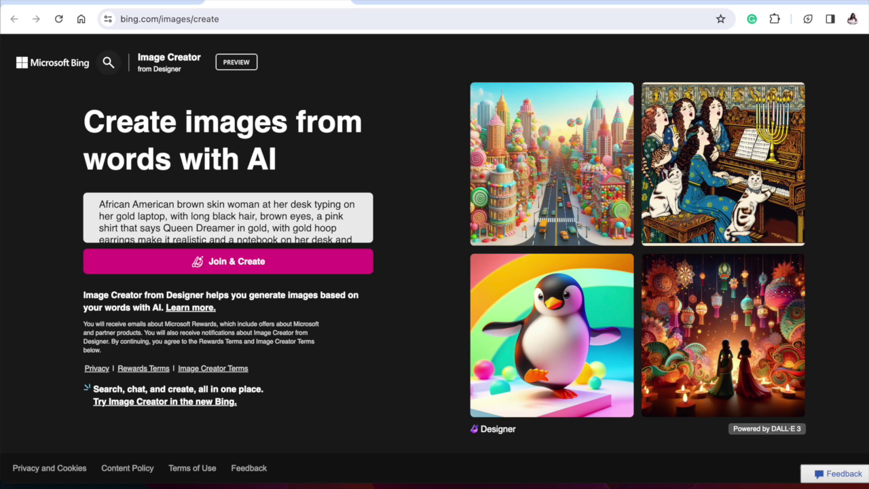
key(super+shift+3)
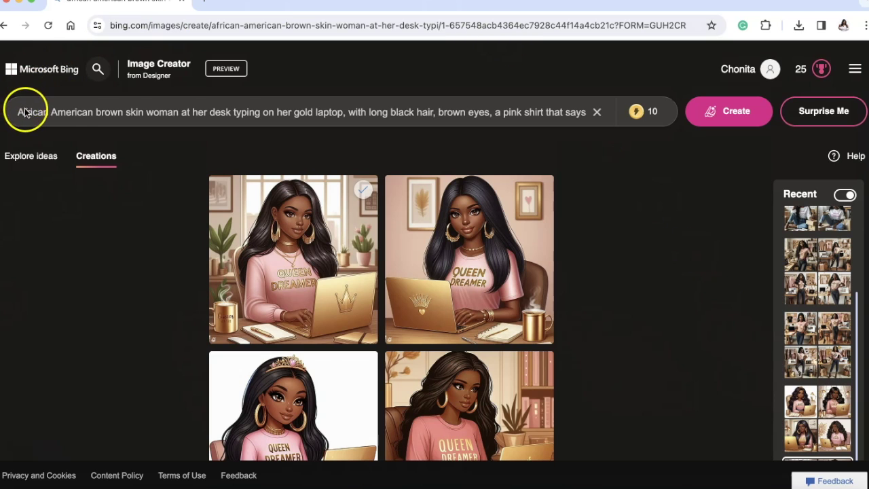
mouse_move(644, 126)
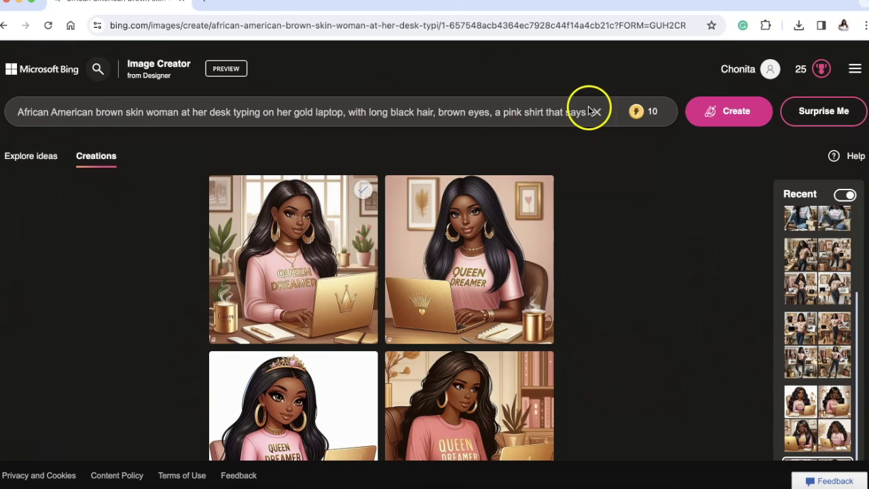
mouse_move(631, 114)
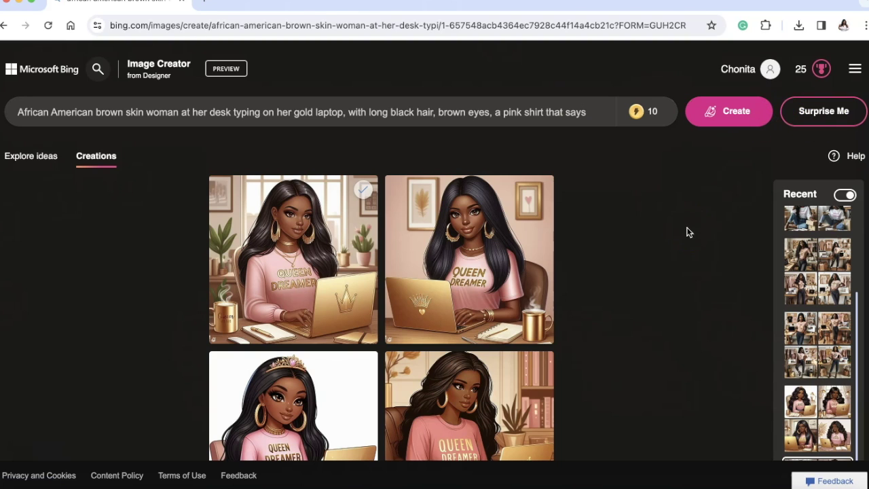
Browse the Explore ideas gallery and the frequently asked questions beneath it
click(46, 166)
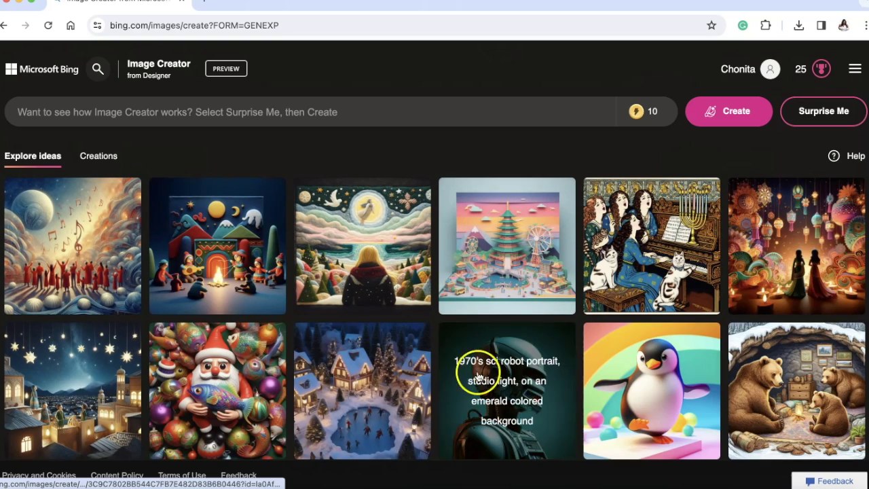
scroll(91, 379, down, 10)
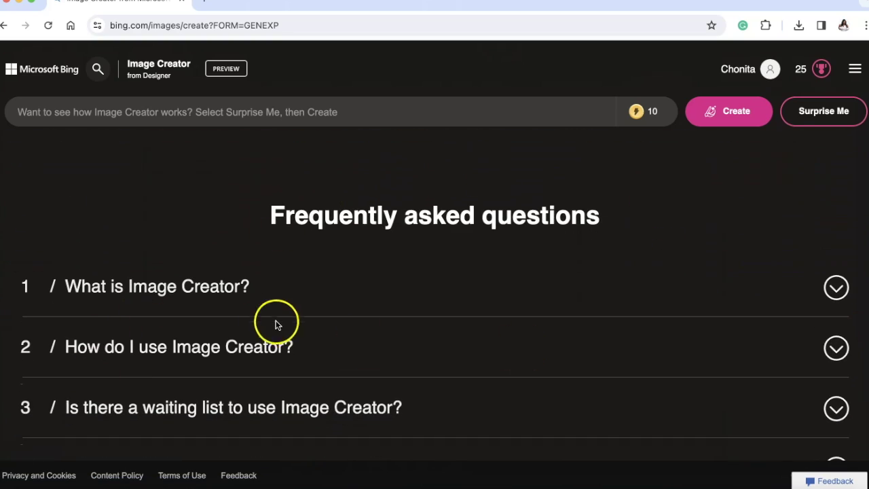
scroll(265, 315, down, 8)
scroll(266, 314, up, 15)
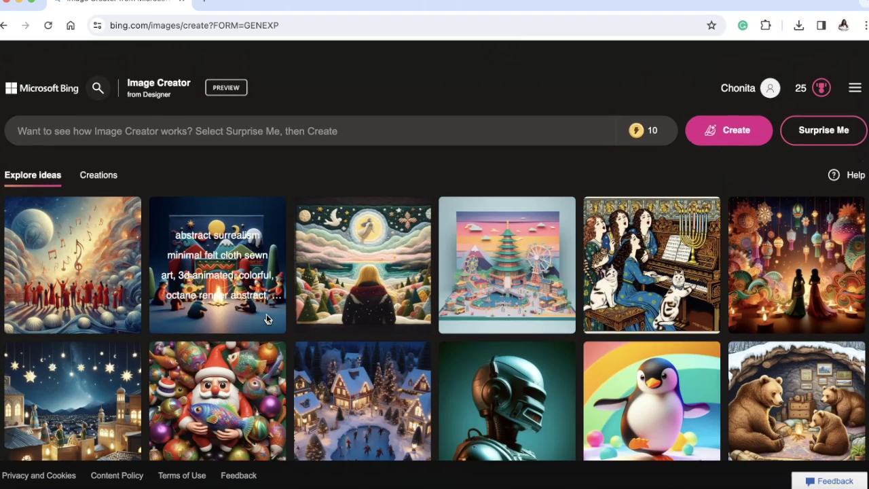
Return to the creations and open the recent set showing the woman at her desk with the gold laptop
click(113, 157)
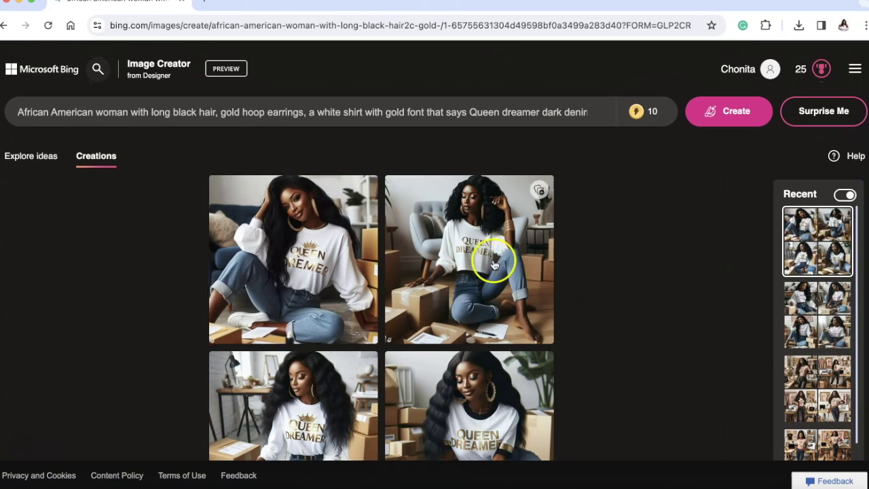
scroll(751, 298, down, 1)
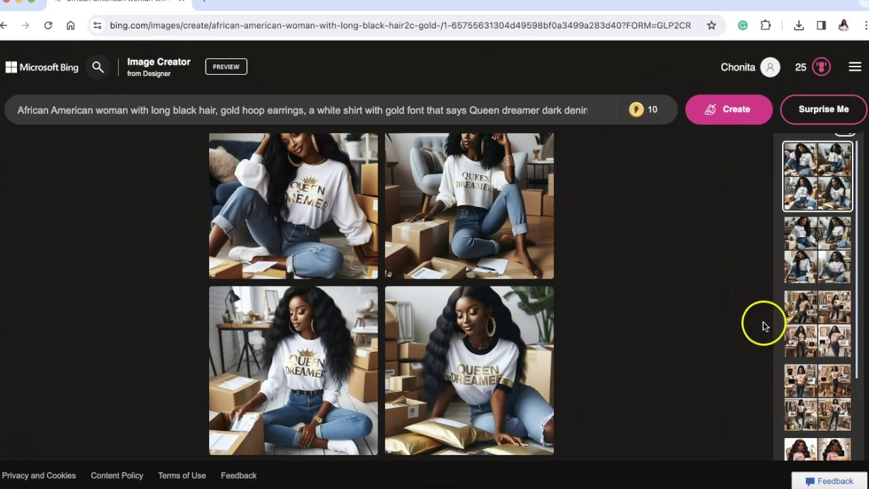
scroll(781, 398, down, 4)
click(789, 408)
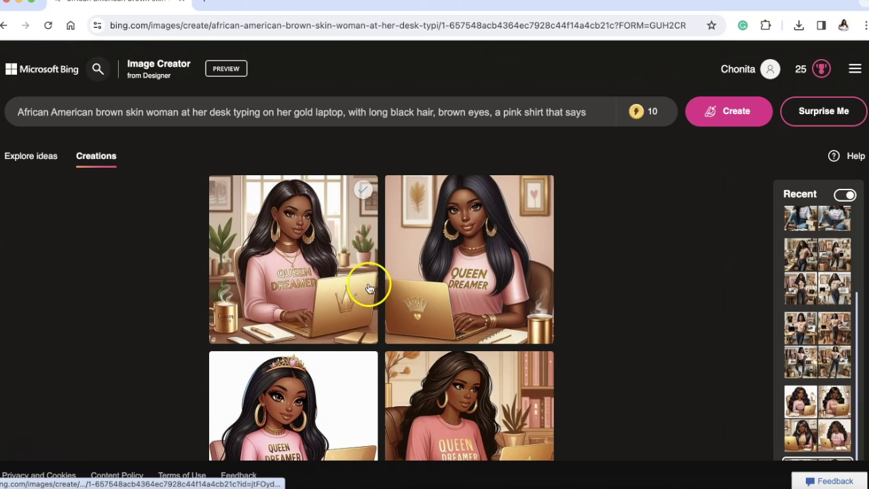
Open the first Queen Dreamer image for customizing in Microsoft Designer and ignore the OneDrive issue for now
click(333, 263)
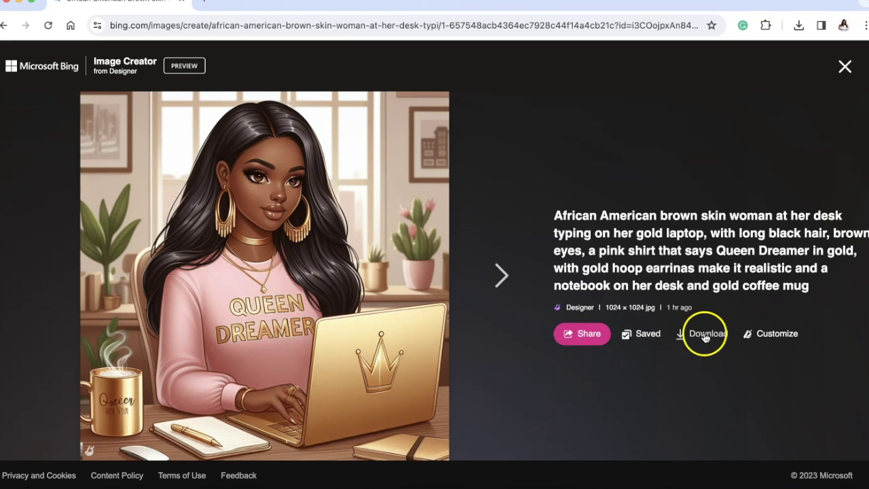
click(777, 334)
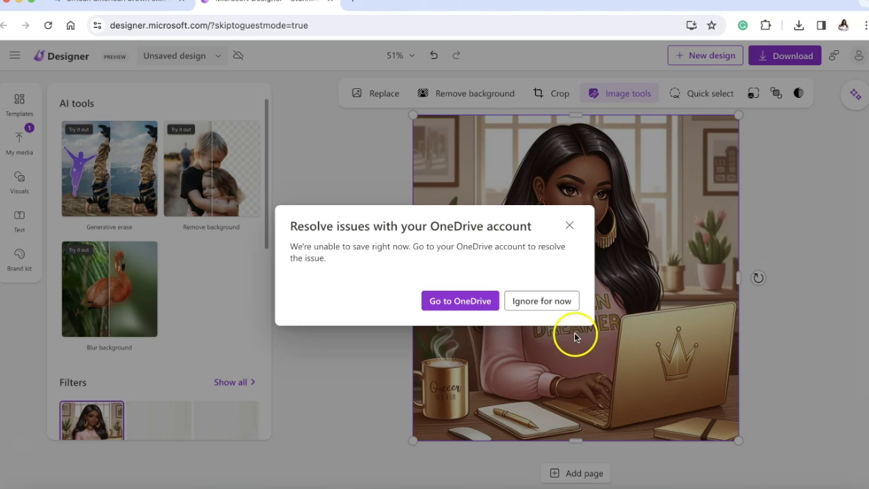
click(559, 301)
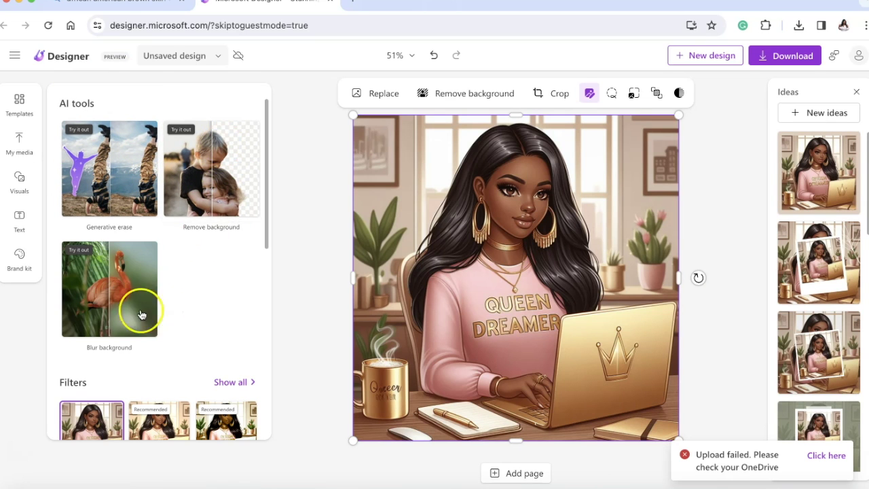
Review the filters and the brightness, contrast, saturation, temperature and sharpness adjustments offered for the image
scroll(207, 309, down, 1)
scroll(208, 309, down, 4)
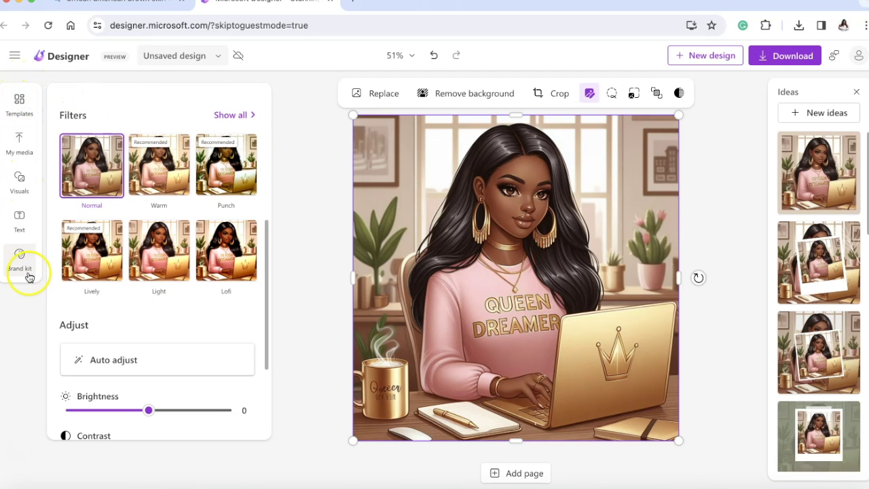
scroll(217, 349, down, 4)
scroll(121, 258, down, 1)
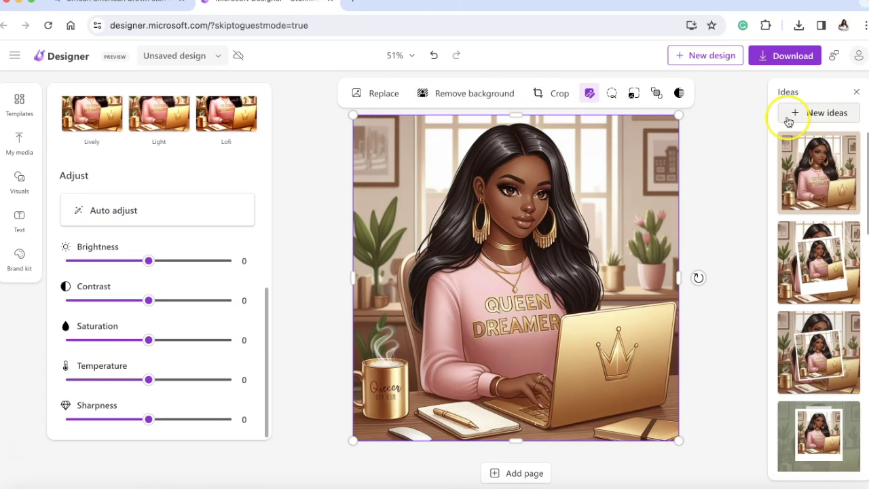
Apply the navy design idea that frames the image above a row of stars and placeholder text
scroll(809, 247, down, 5)
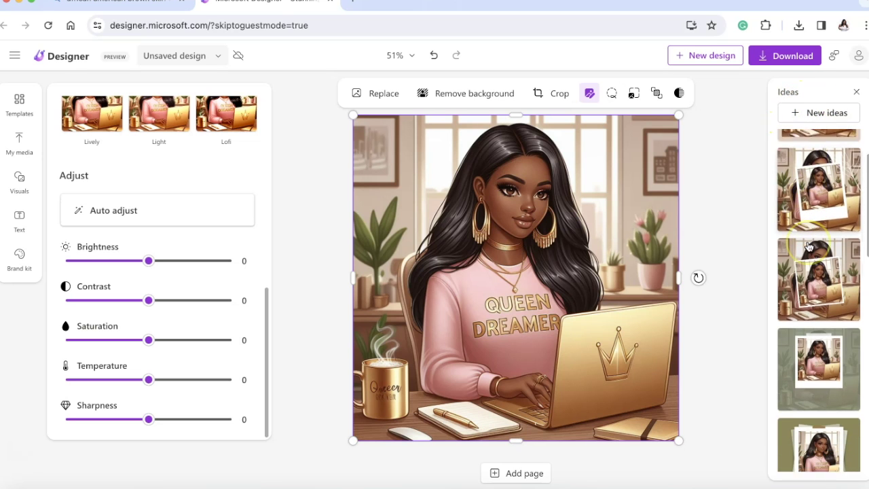
scroll(808, 246, down, 4)
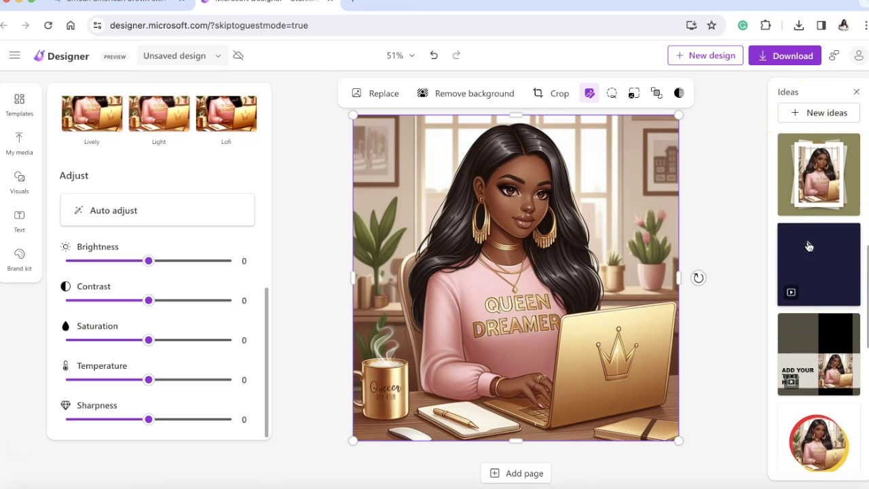
click(812, 264)
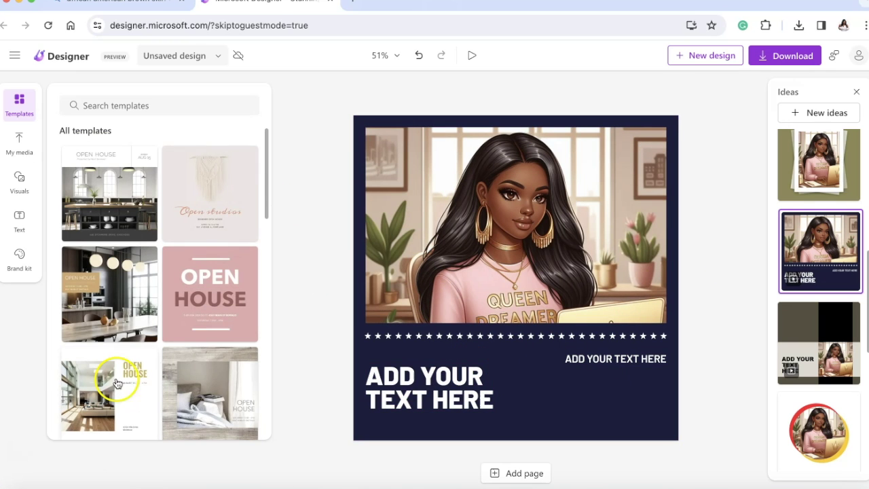
Browse the template gallery and the remaining design ideas for the image
scroll(224, 361, down, 10)
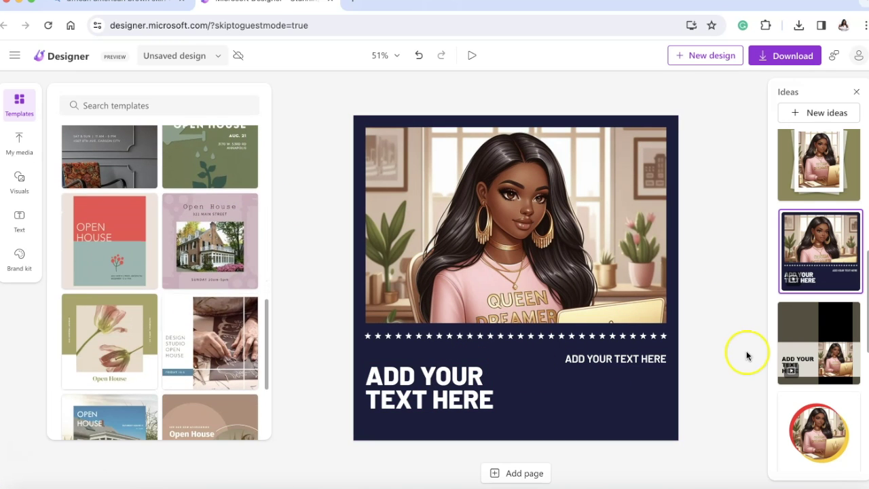
scroll(819, 348, down, 5)
click(750, 317)
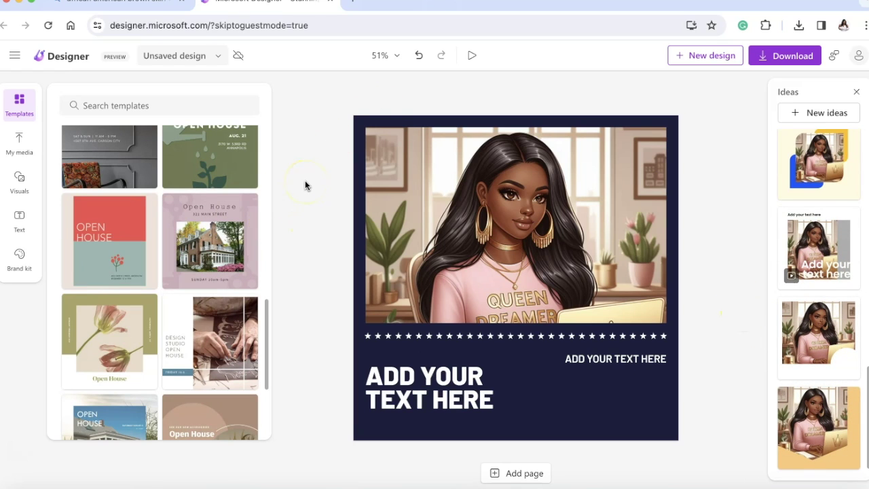
Switch back to Bing Image Creator, view the set's other three images enlarged, and return to the set overview
click(137, 3)
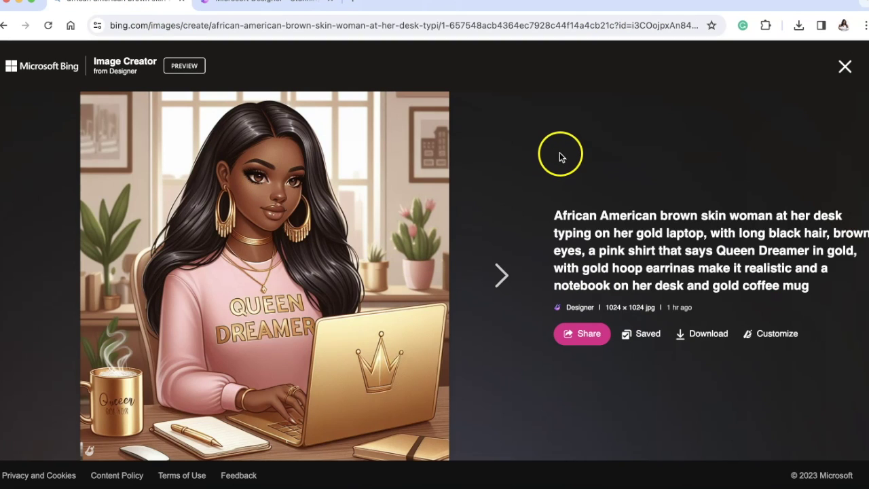
click(495, 274)
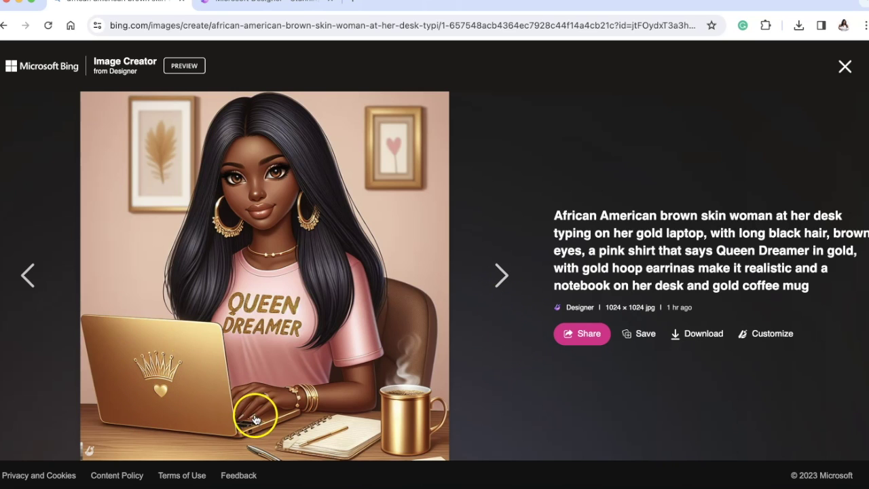
click(499, 274)
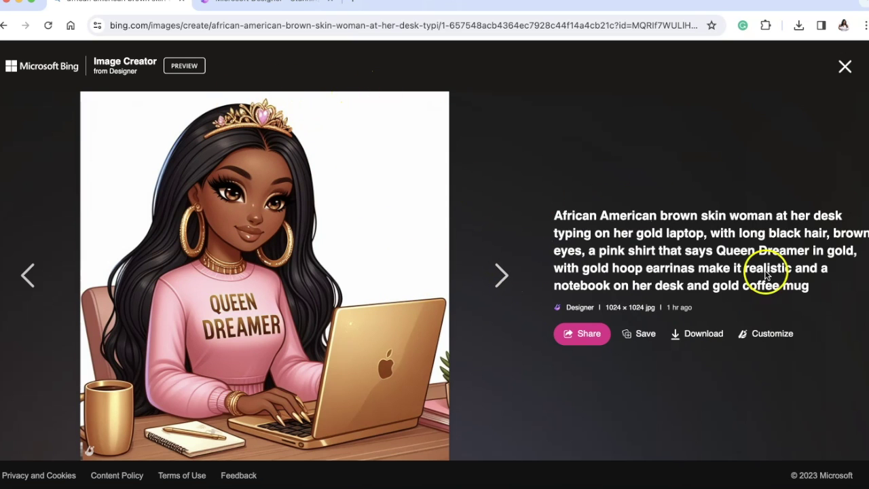
click(495, 274)
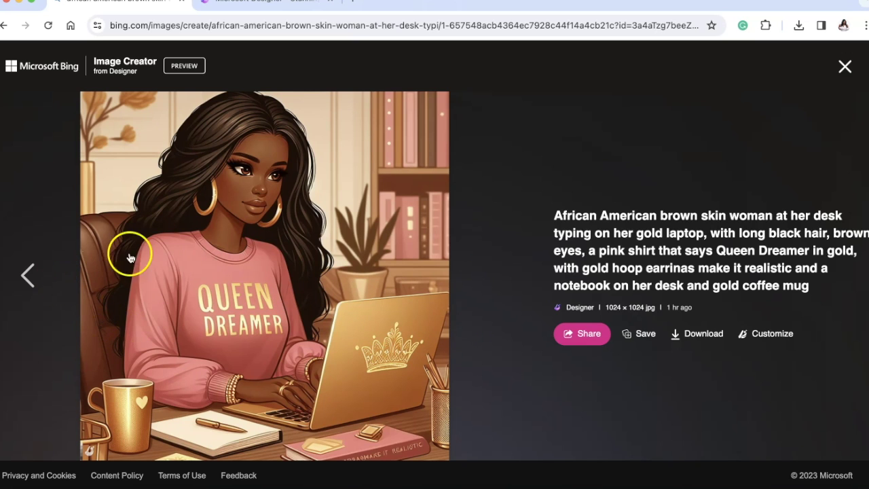
click(845, 66)
scroll(645, 301, down, 2)
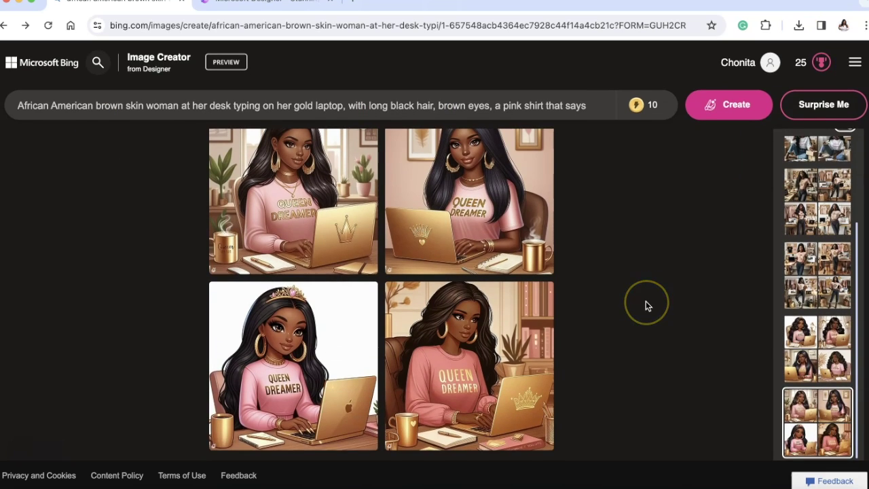
Open the neighbouring recent Queen Dreamer laptop set, view its four images enlarged, and return to its overview
click(806, 352)
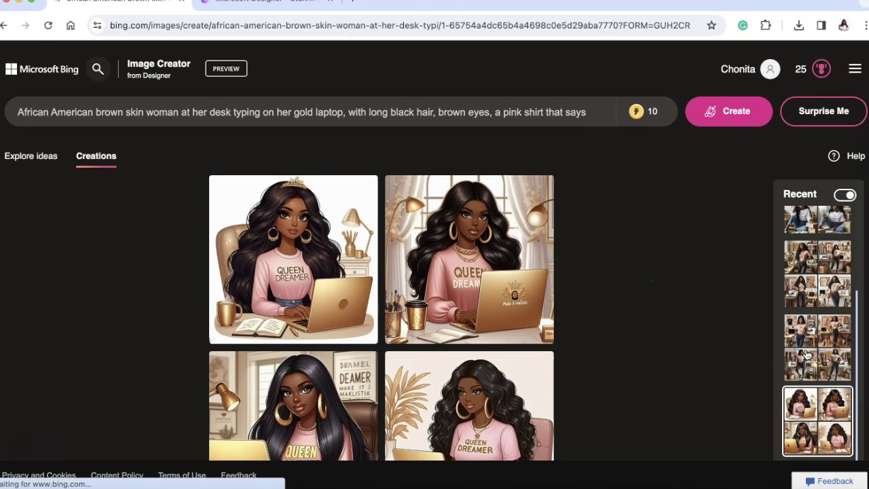
click(289, 301)
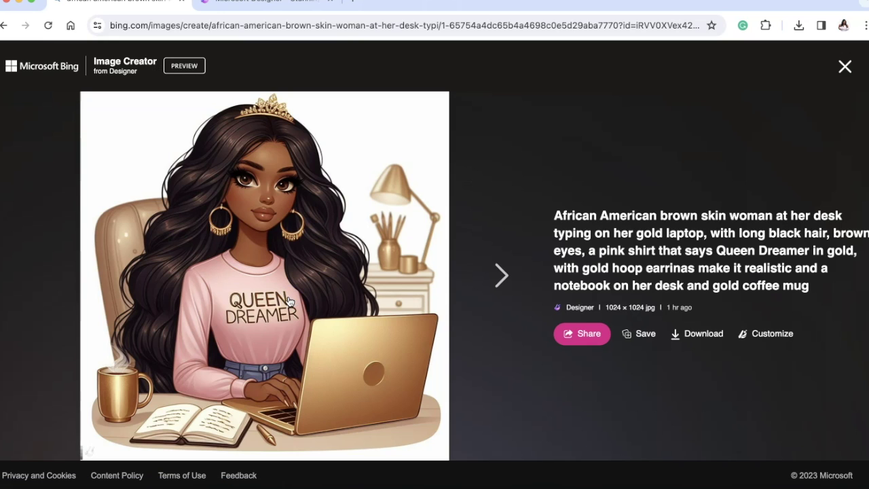
click(501, 284)
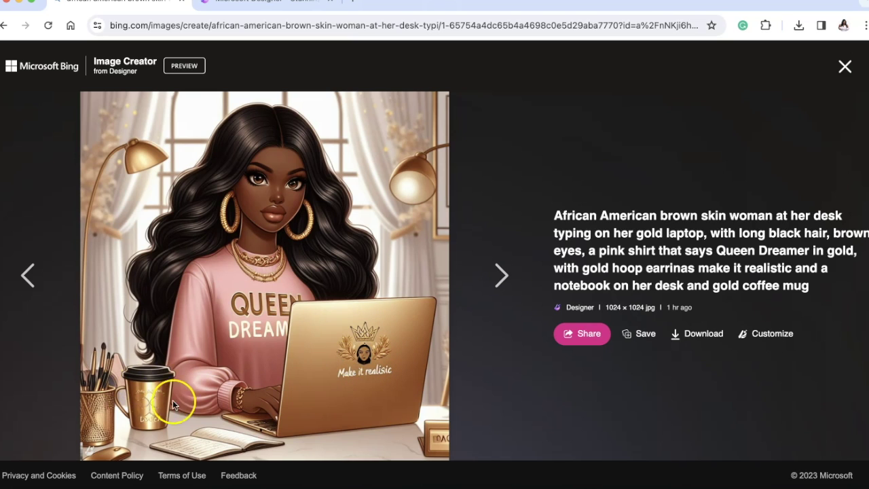
click(496, 275)
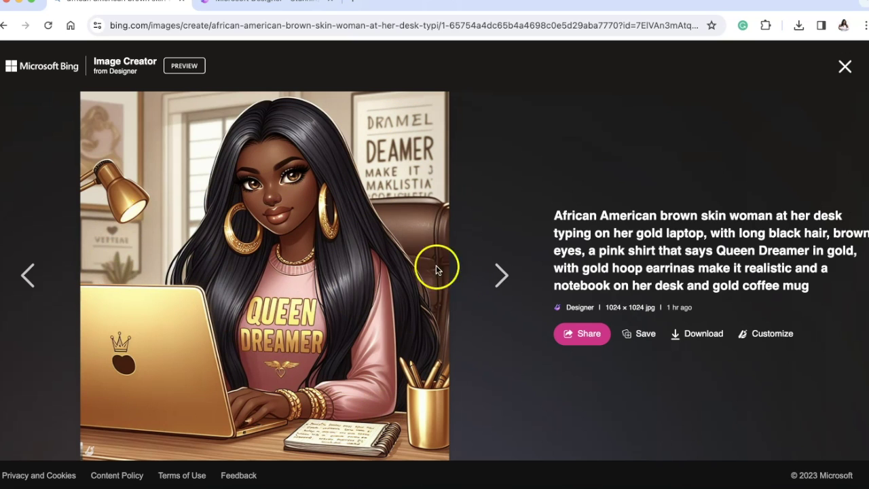
click(492, 275)
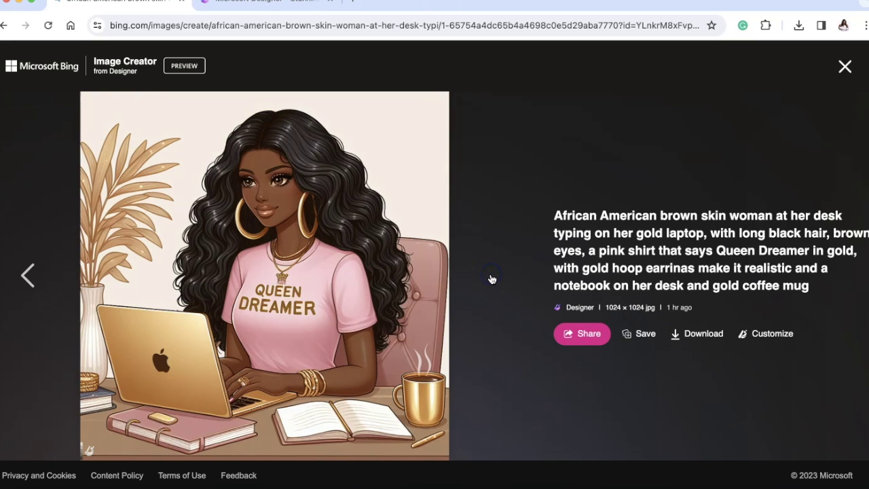
click(844, 66)
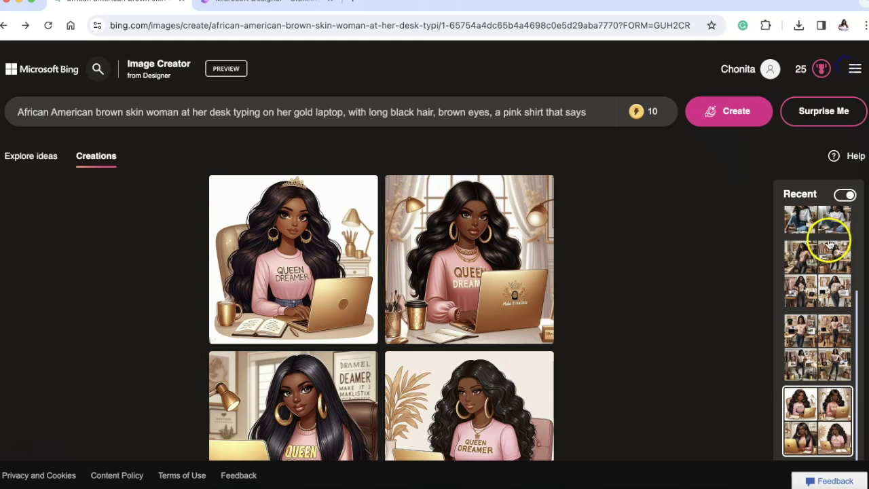
Open the recent set of the woman with black braids wearing a pink Do Dream On shirt
scroll(827, 384, down, 2)
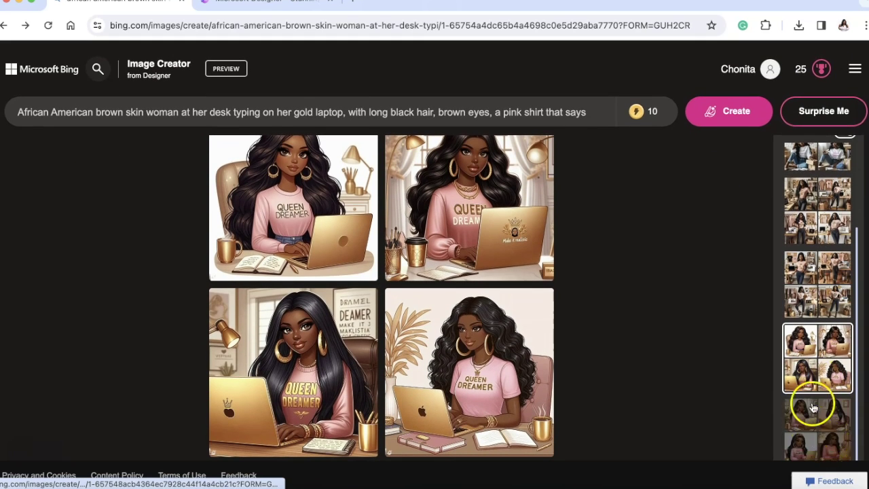
click(822, 287)
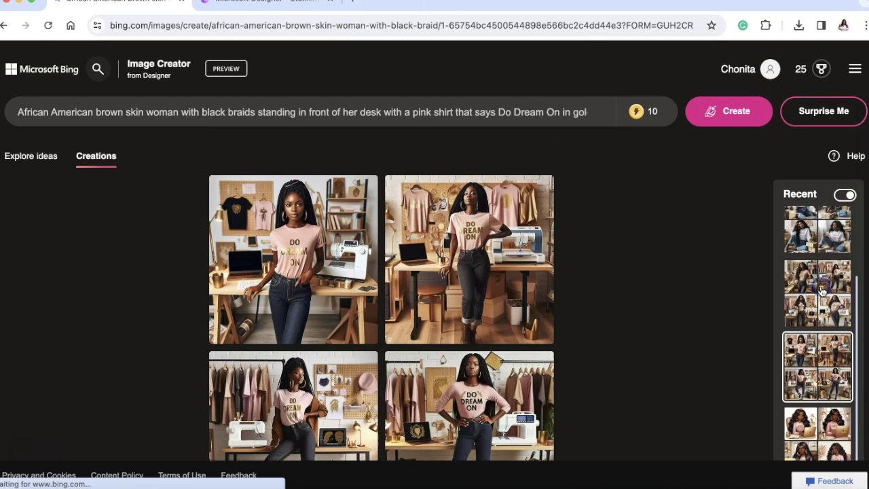
View the four images of the woman with black braids enlarged one after another, and return to the set overview
click(357, 305)
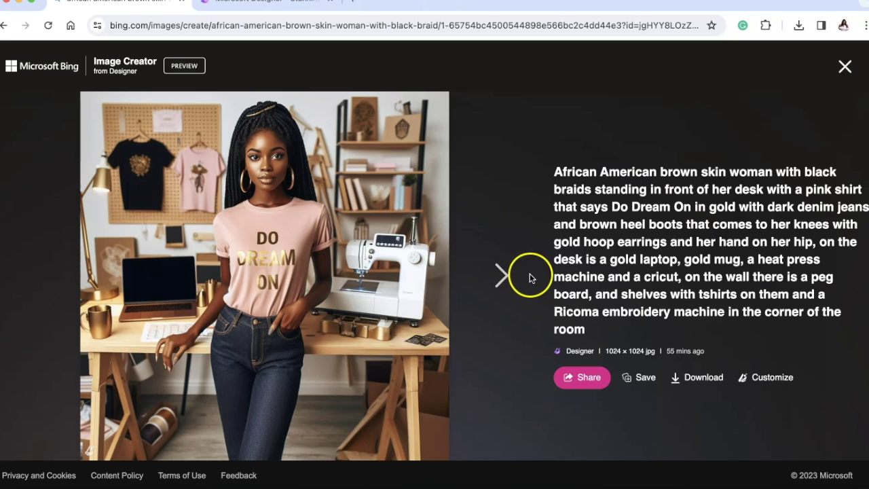
click(495, 270)
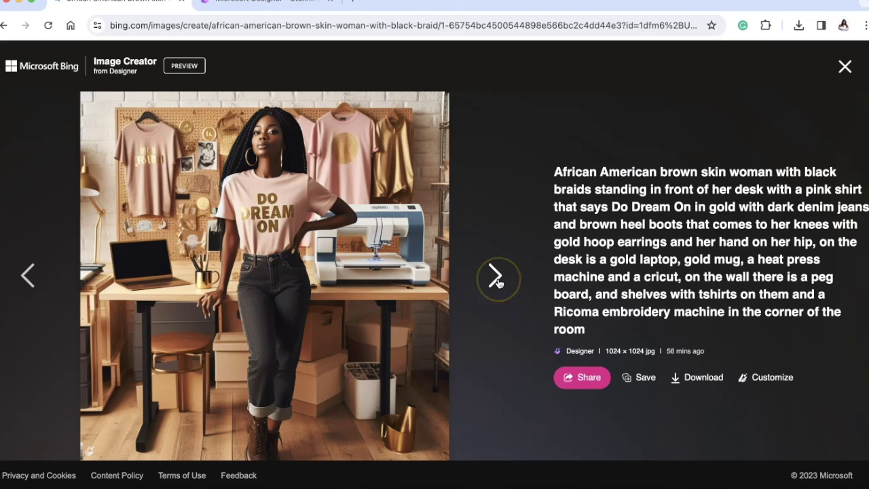
click(496, 275)
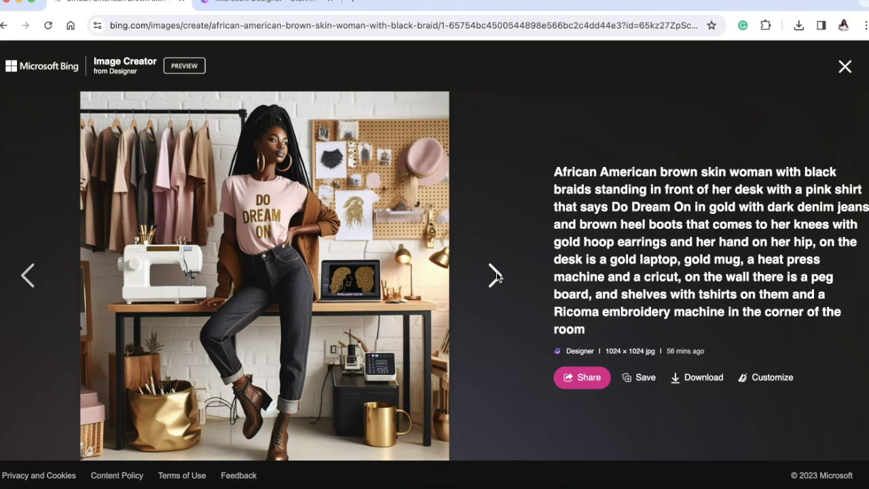
click(312, 368)
click(501, 277)
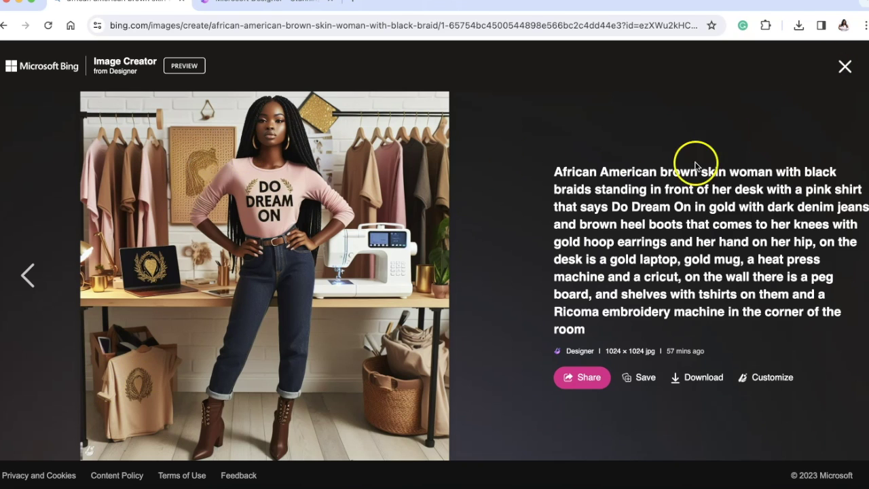
click(845, 66)
Open the recent set of the woman with long black hair in a pink Do Dream On shirt, view its four images enlarged, and return
click(798, 288)
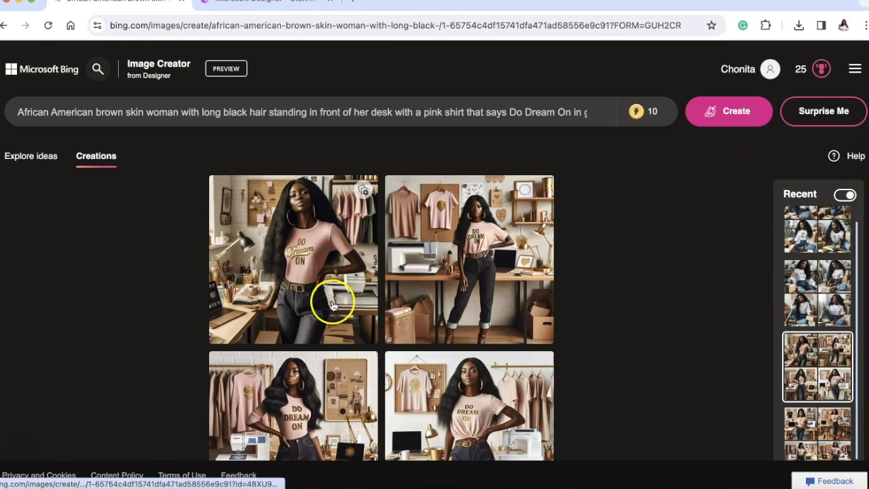
click(333, 303)
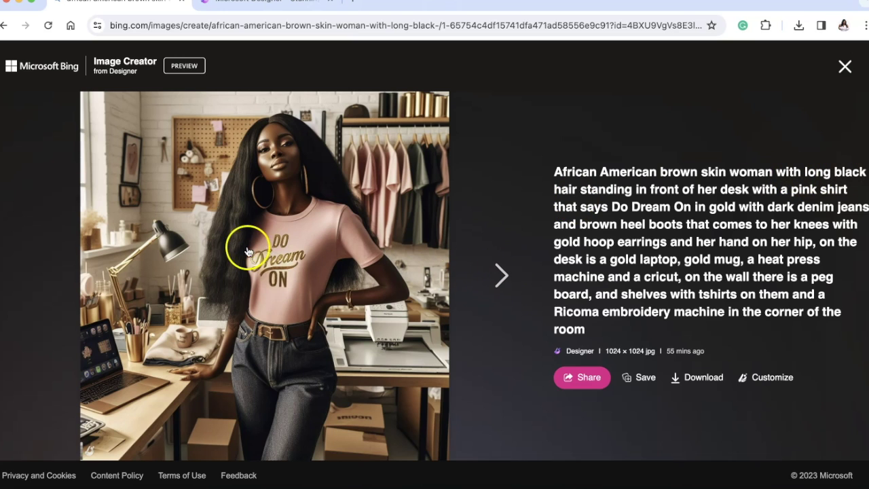
click(494, 287)
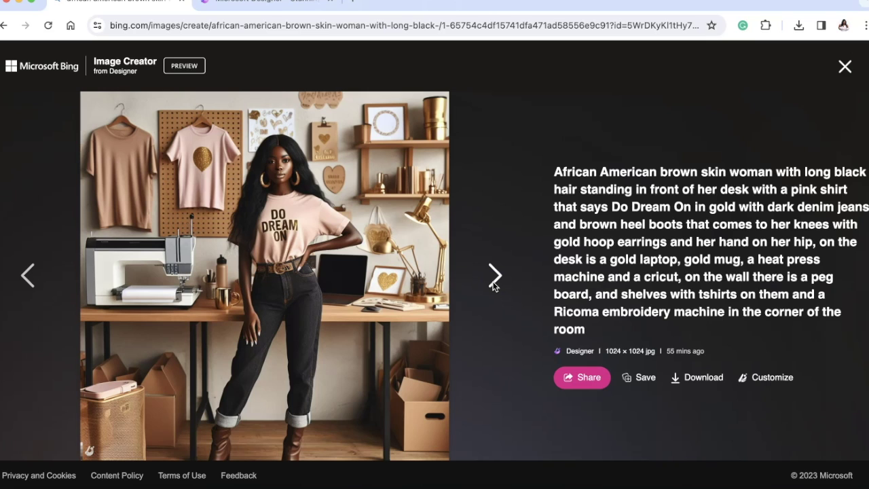
click(494, 285)
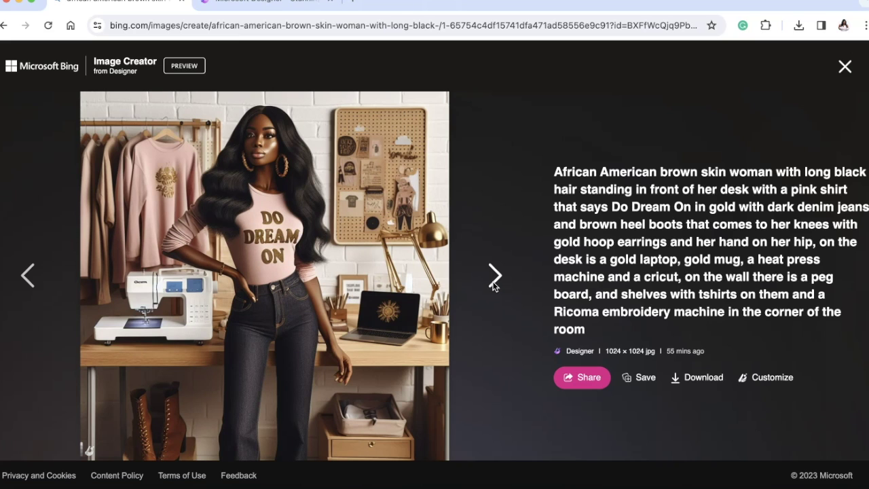
click(493, 281)
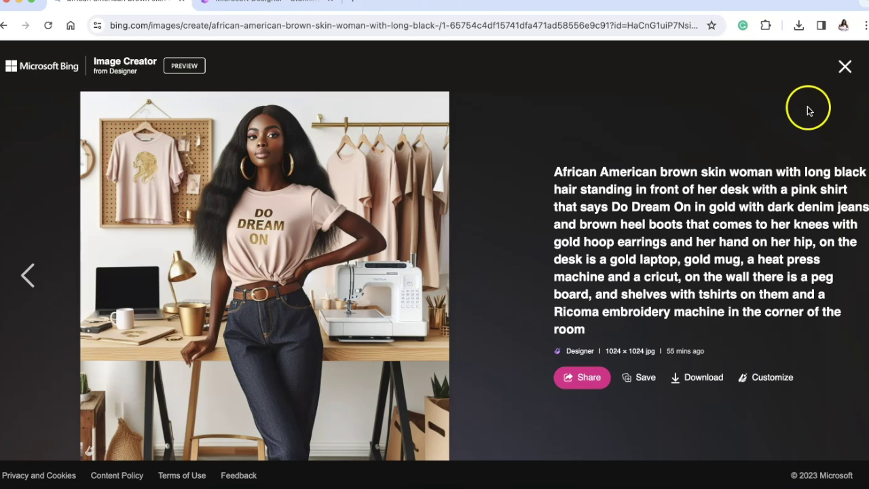
click(844, 66)
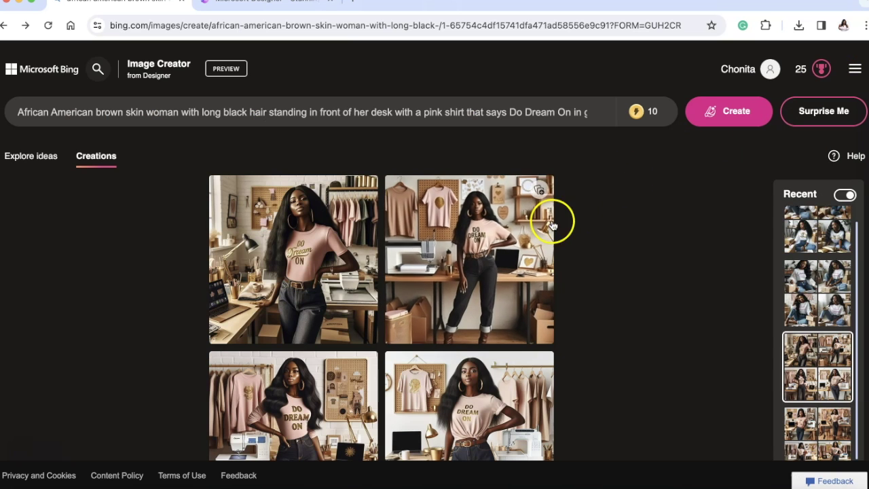
Open the recent order-packaging set with pink Queen Dreamer writing on a white shirt and view its images enlarged
scroll(802, 251, up, 1)
click(803, 289)
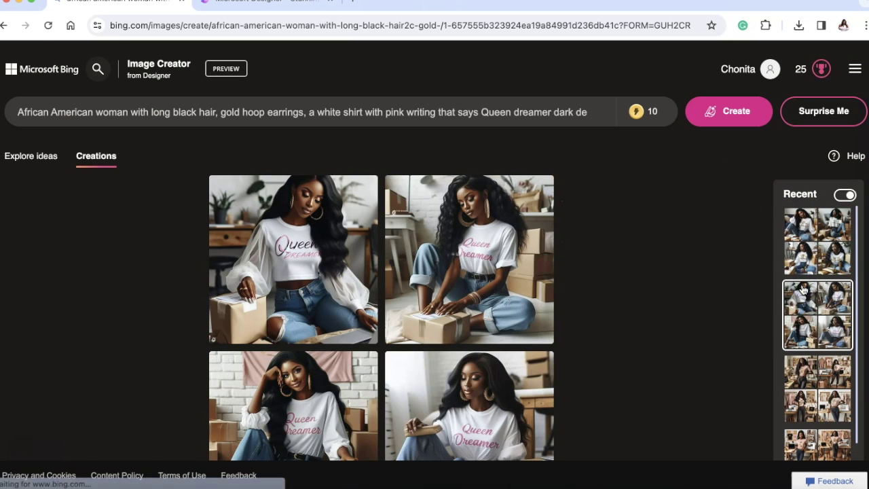
click(327, 296)
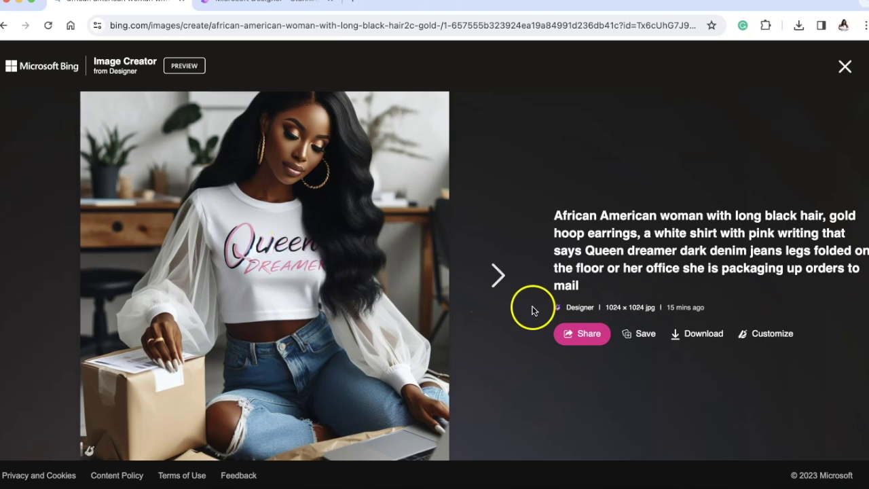
click(500, 284)
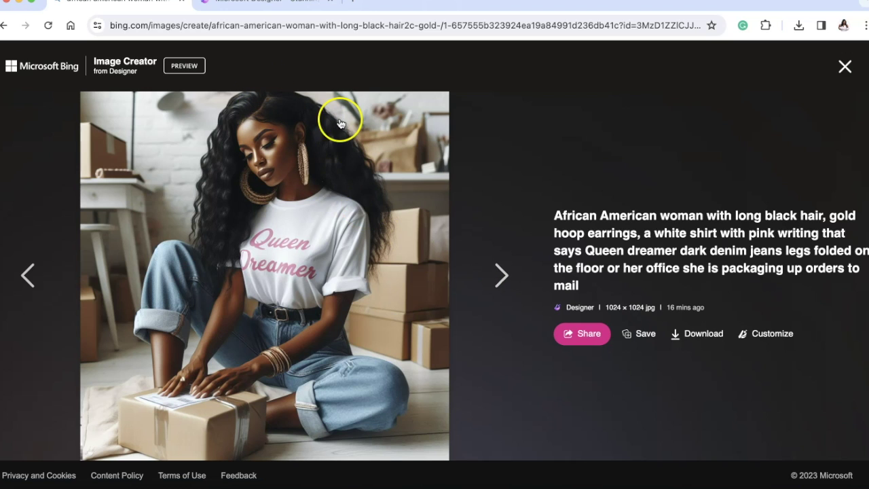
click(509, 282)
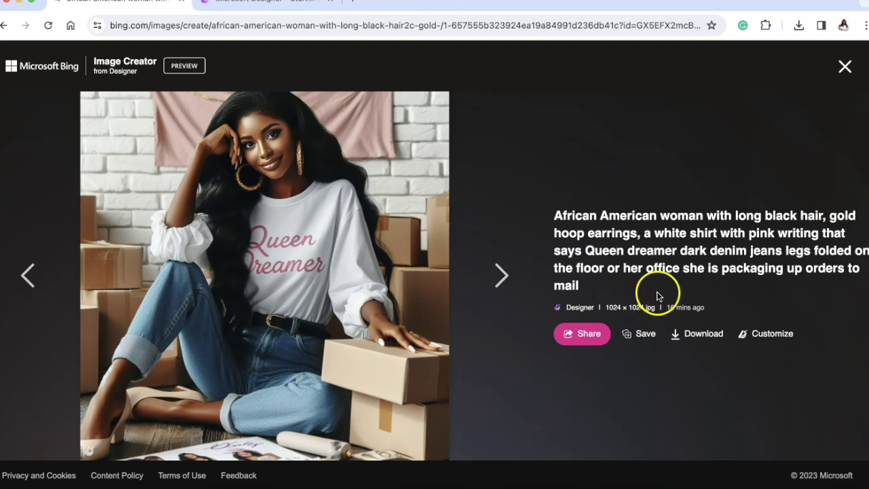
click(499, 274)
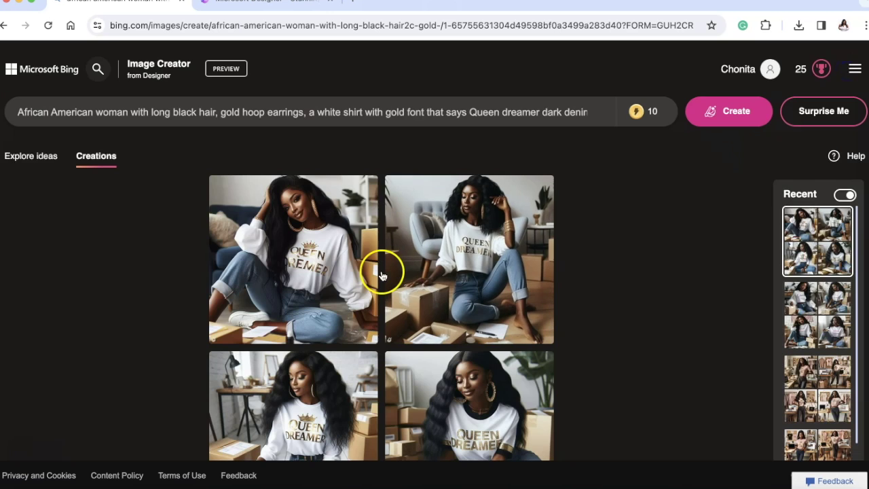
View the four gold-font Queen Dreamer images enlarged, return to the set overview, and look through the recent creations
click(326, 286)
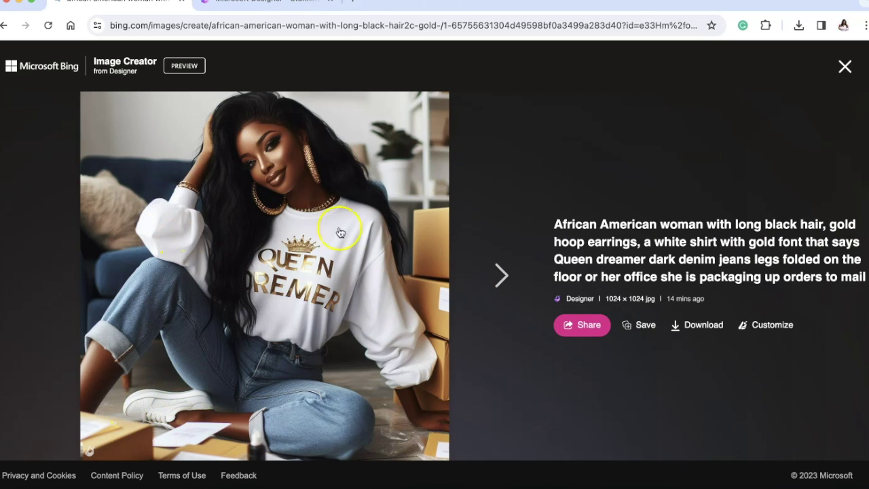
click(494, 275)
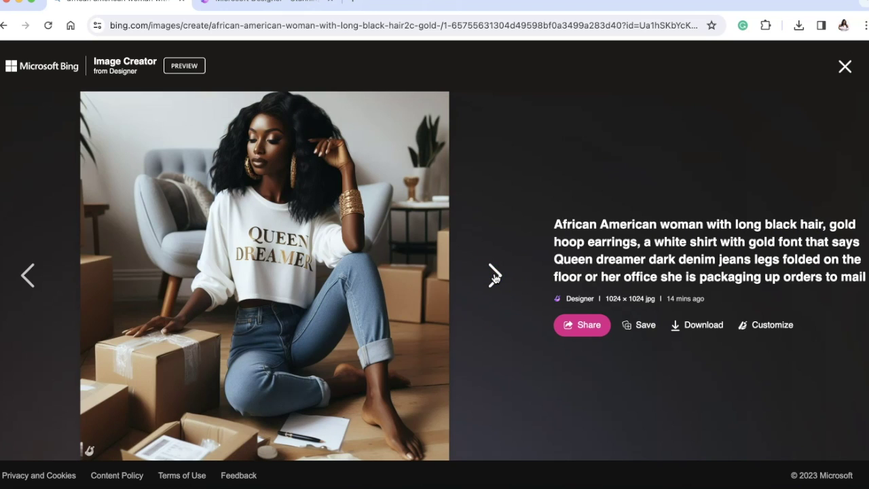
click(494, 276)
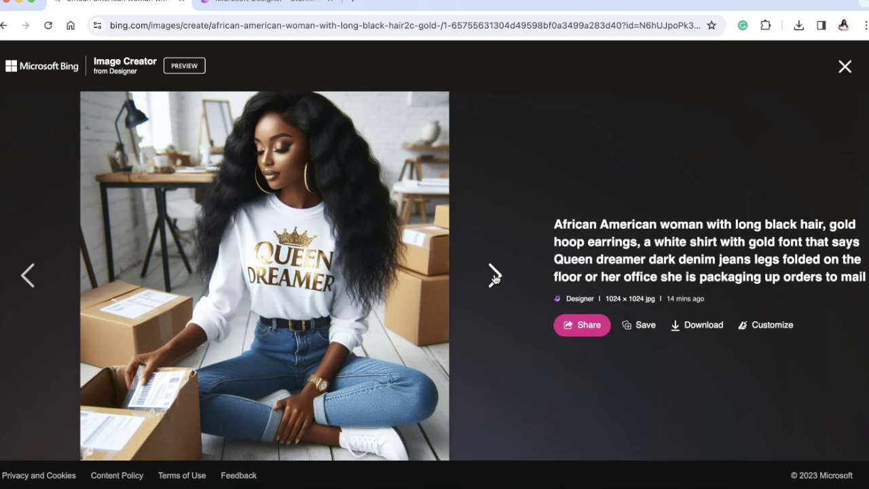
click(494, 275)
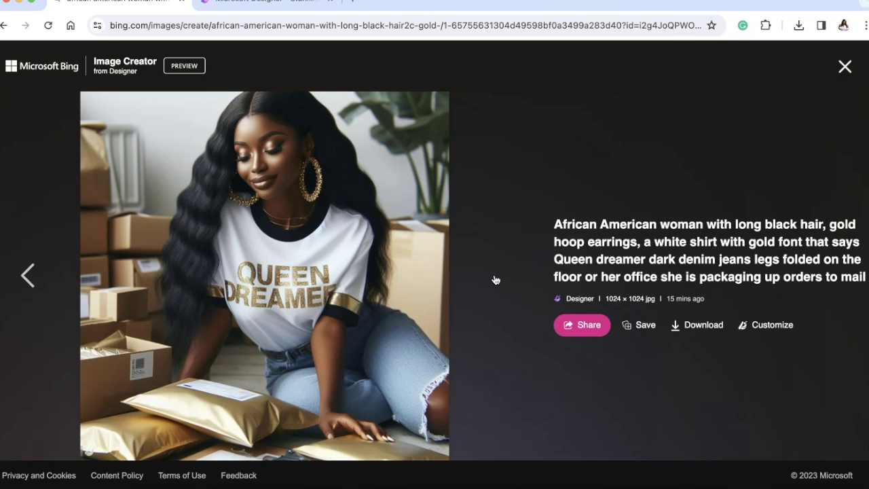
click(844, 65)
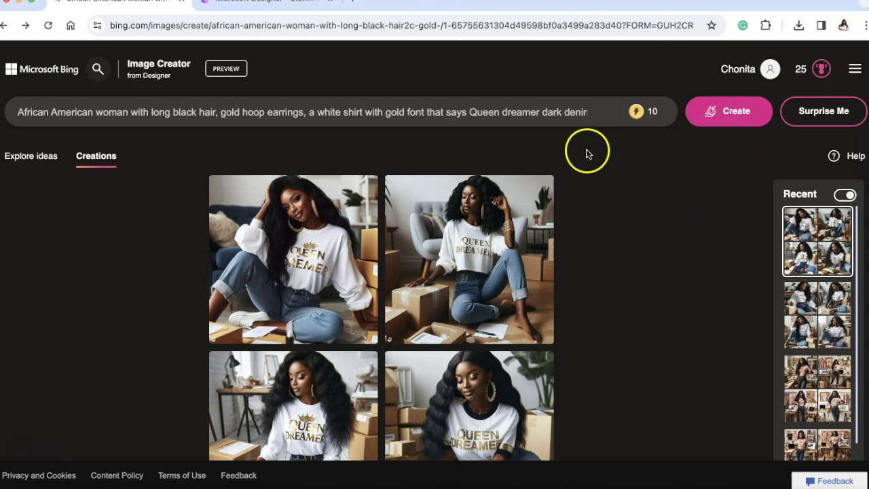
scroll(774, 355, down, 5)
scroll(774, 354, up, 5)
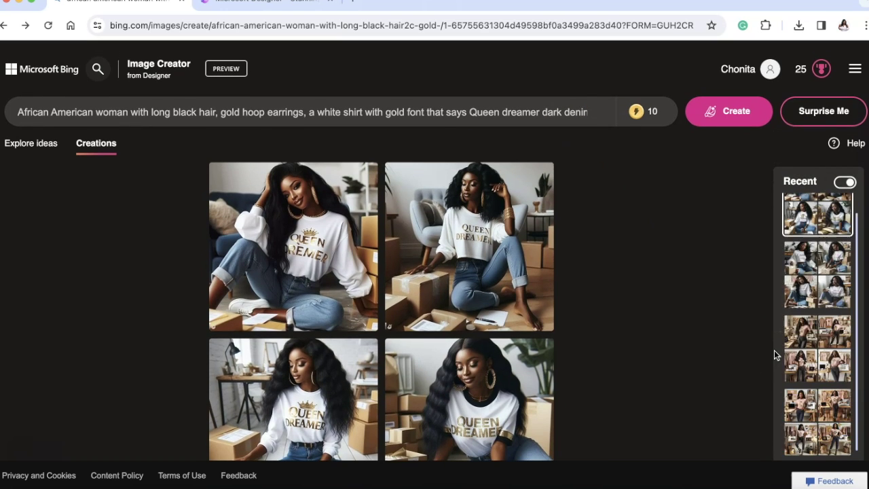
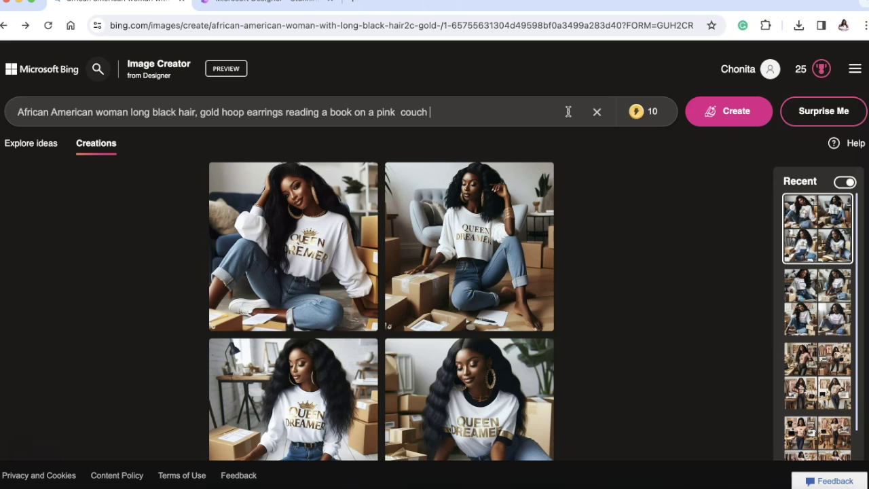
Insert "white shirt that says Do Dream On in gold and dark denim jeans white gym shoes" after the gold hoop earrings in the prompt
click(401, 114)
key(BackSpace)
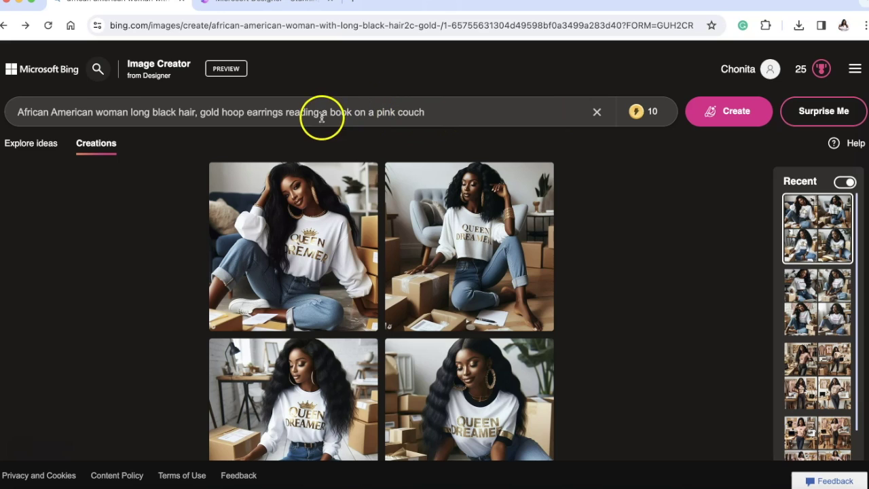
click(284, 113)
text(, wi)
key(BackSpace)
text(hile shirt tha)
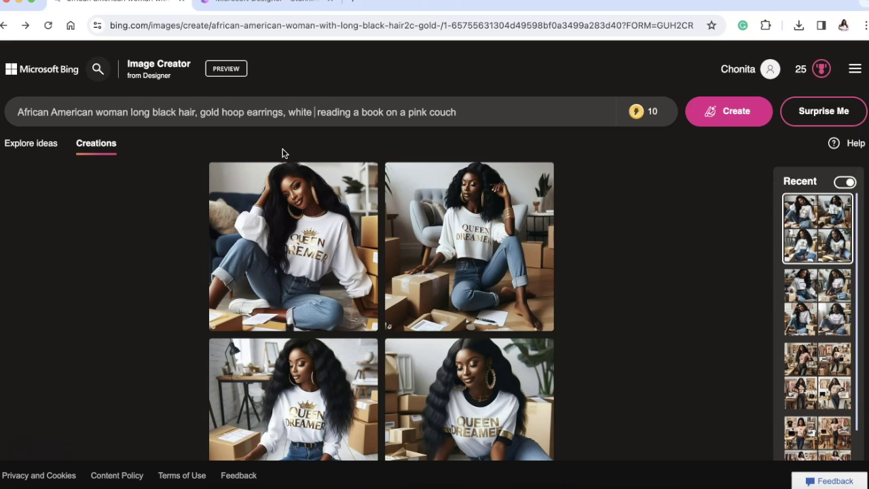
text(t says)
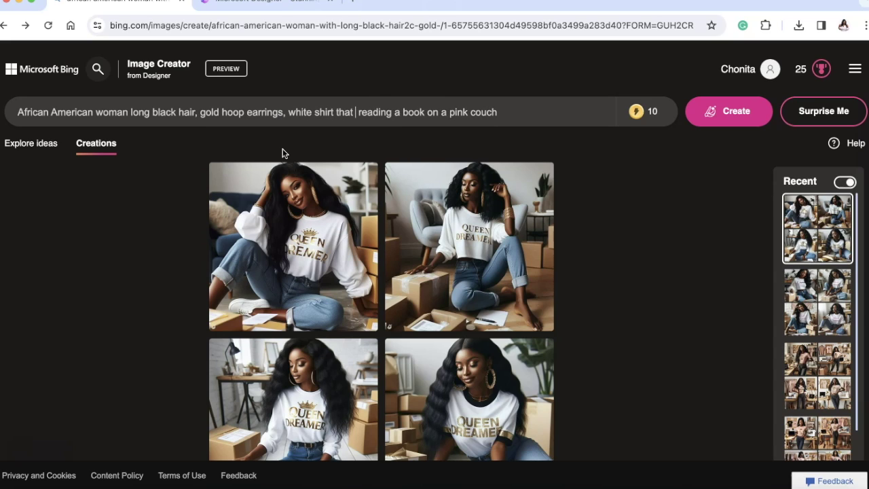
text( Do Dream On in gold and dark denim jeans white gym sho)
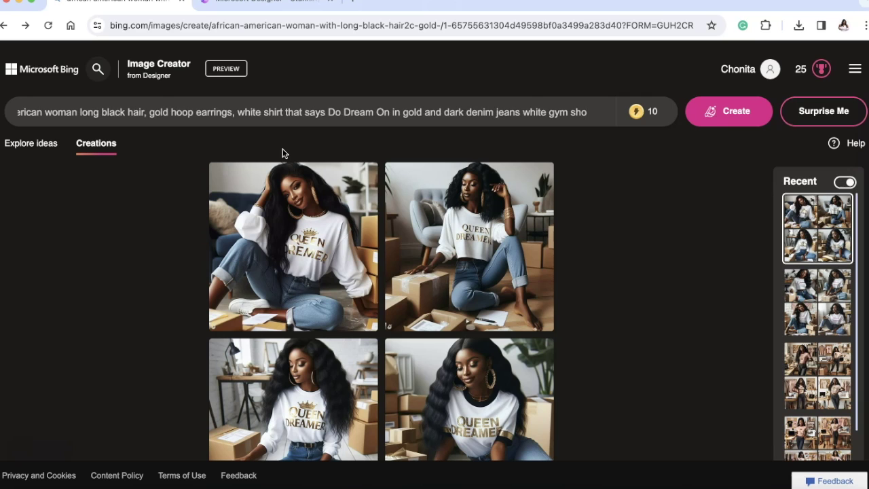
Complete the prompt with "reading a book on a pink and couch with a glass and gold end table with a gold coffee mug" and generate images
text(es, reading a book on a pink and couch with a glass and gold end table with a coffee mug)
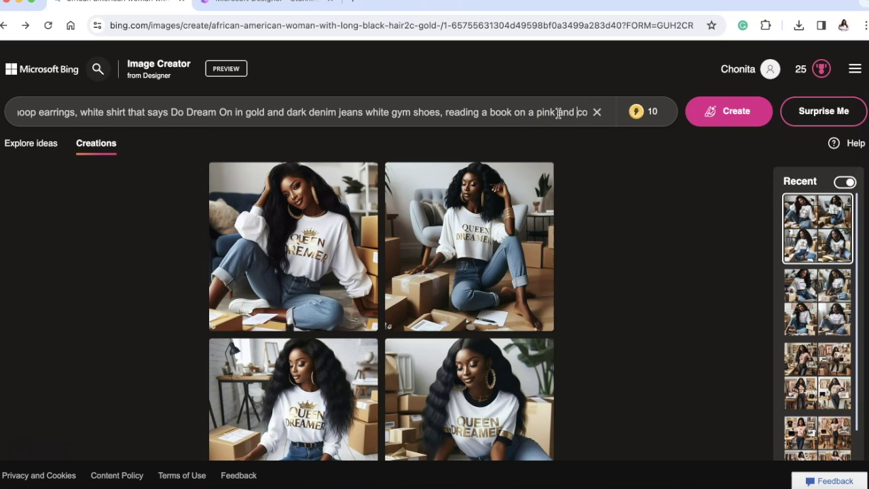
click(737, 109)
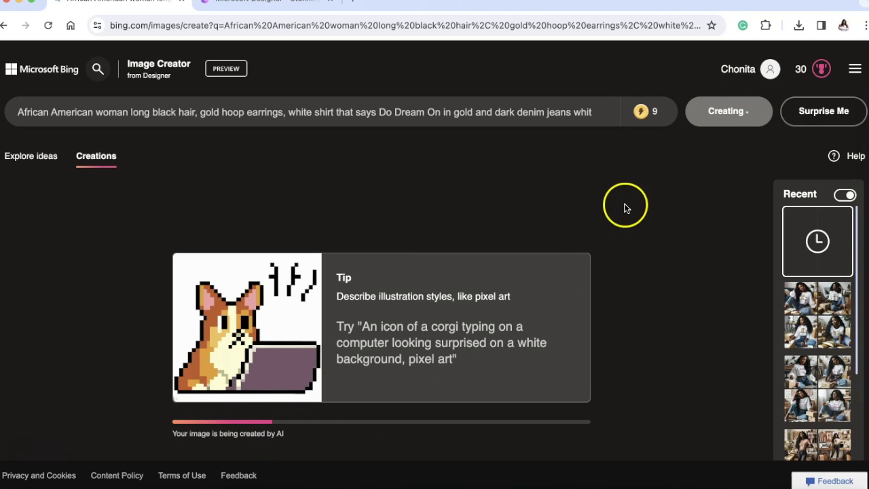
mouse_move(657, 112)
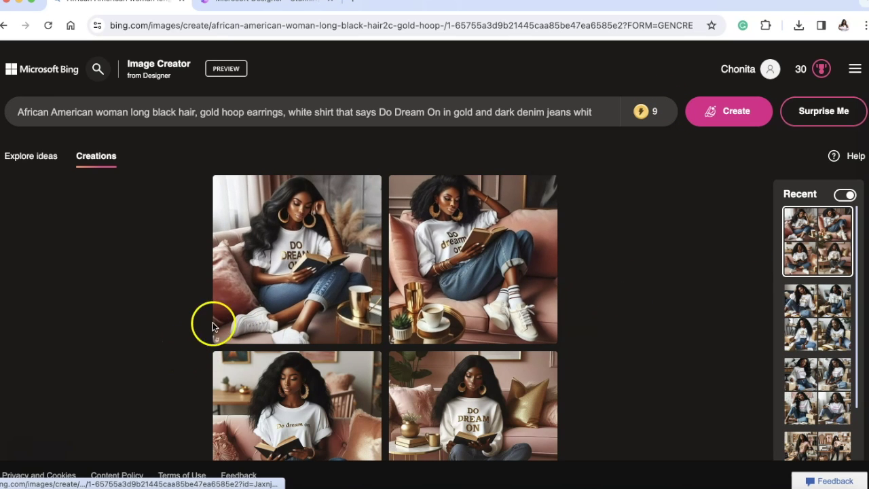
View the four new images of the woman reading on a pink couch enlarged, and go back to the first one
click(256, 299)
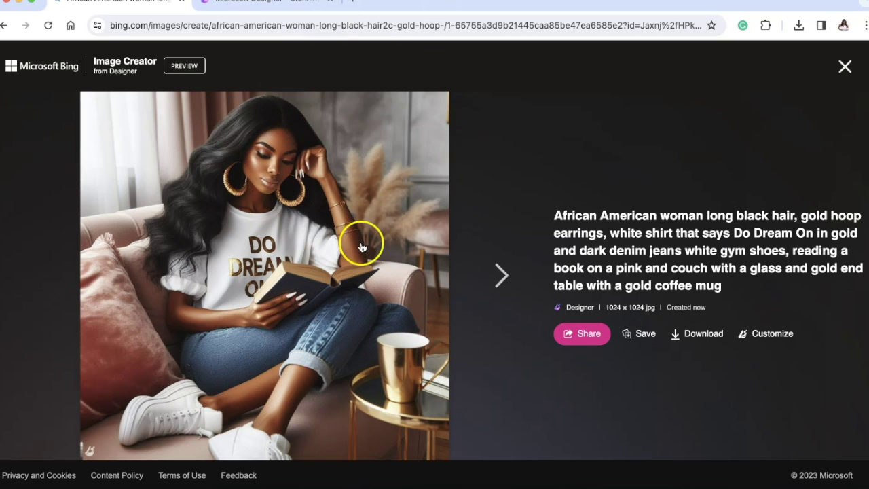
click(496, 280)
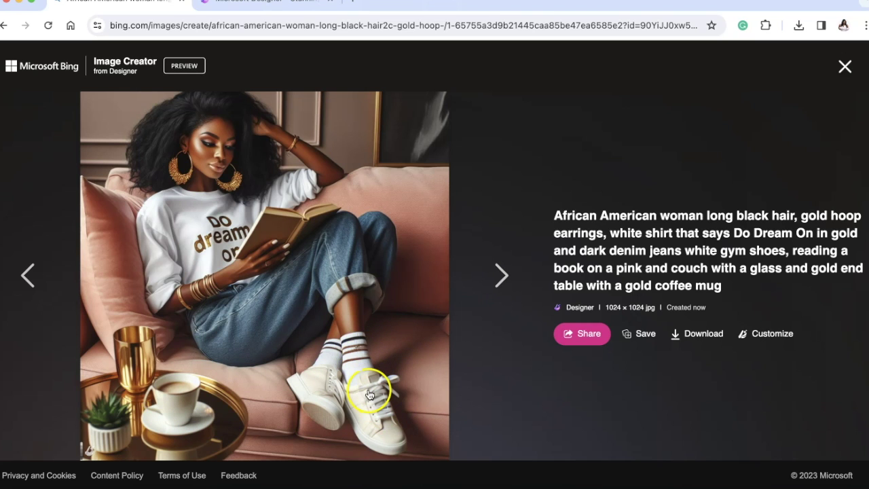
click(494, 275)
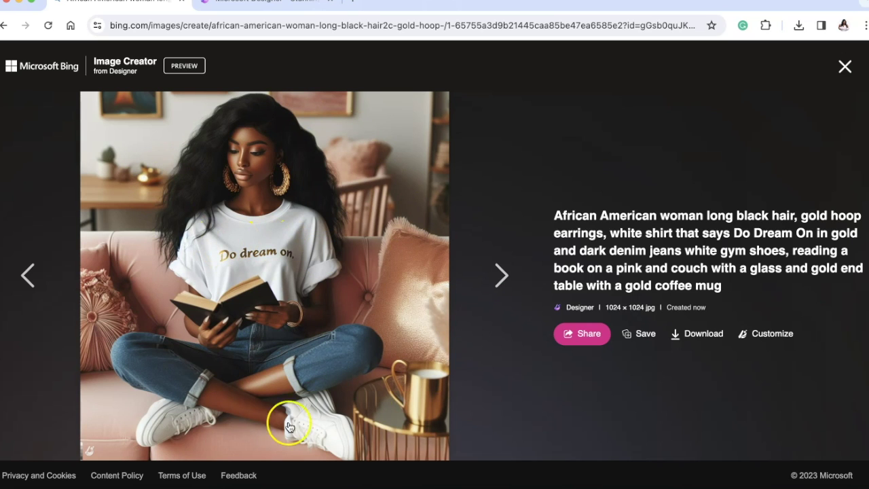
click(492, 285)
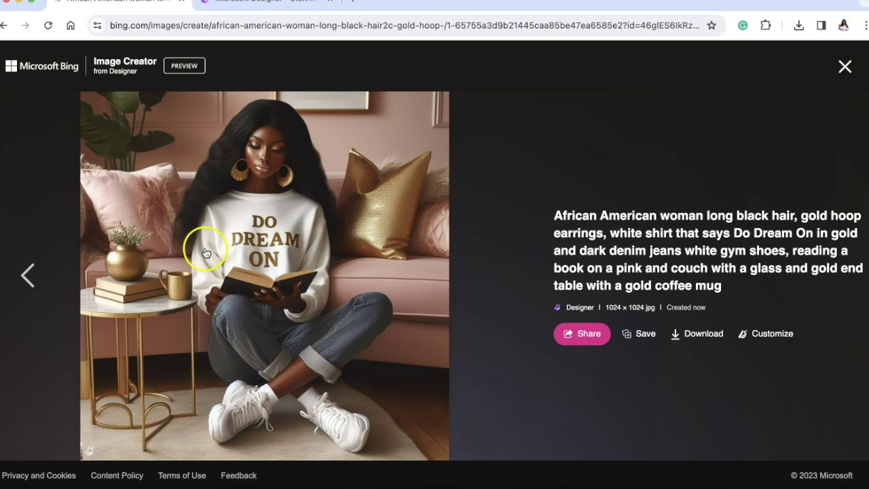
click(36, 277)
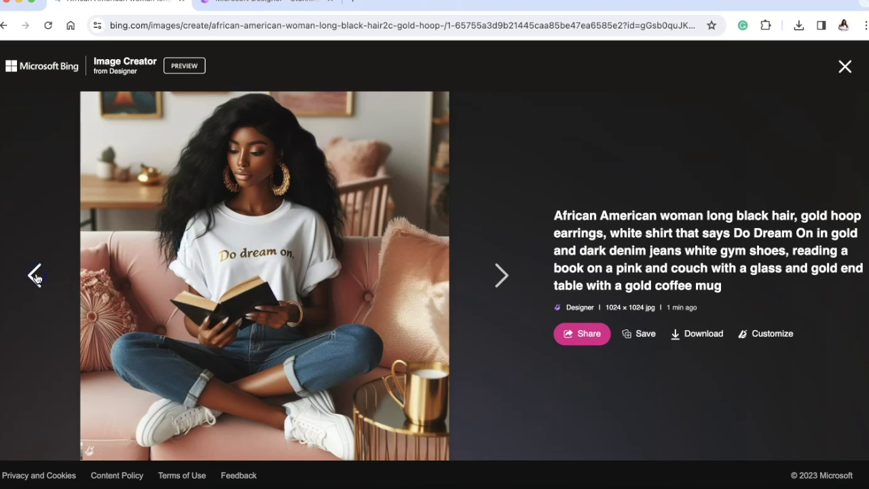
click(36, 277)
click(36, 277)
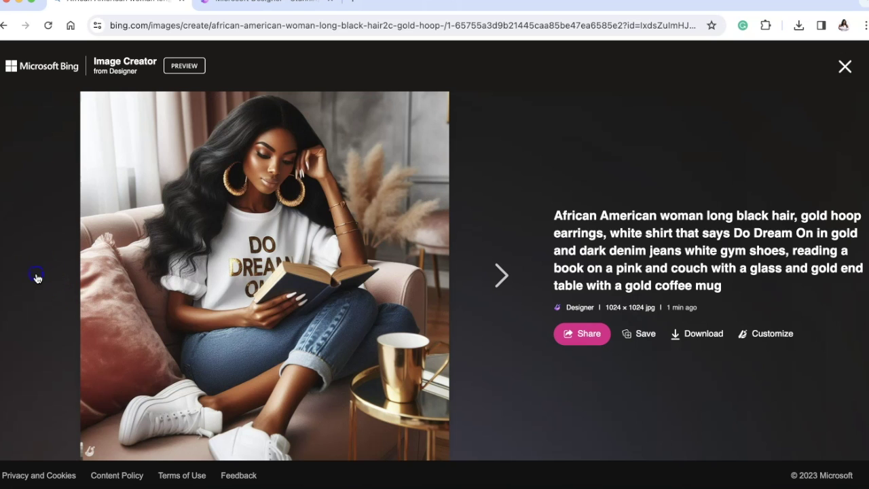
Return to the overview of the pink couch reading set and check the explanation of the boost credits
click(834, 66)
click(844, 66)
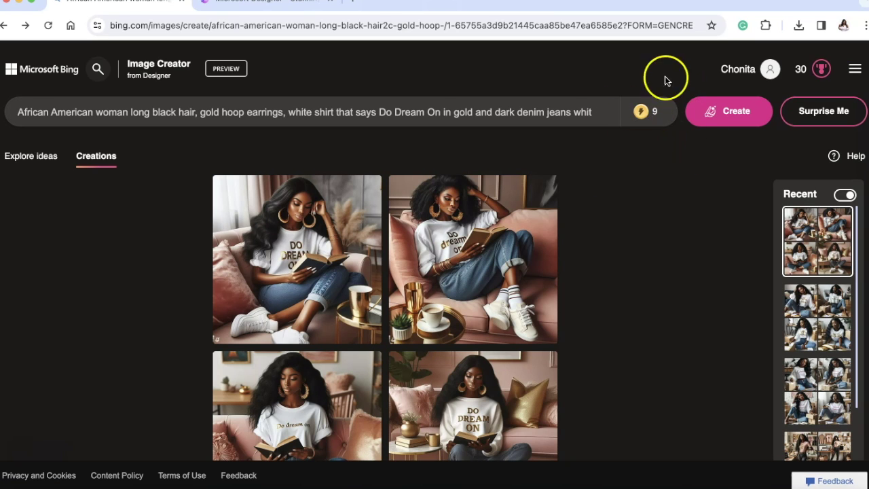
mouse_move(620, 115)
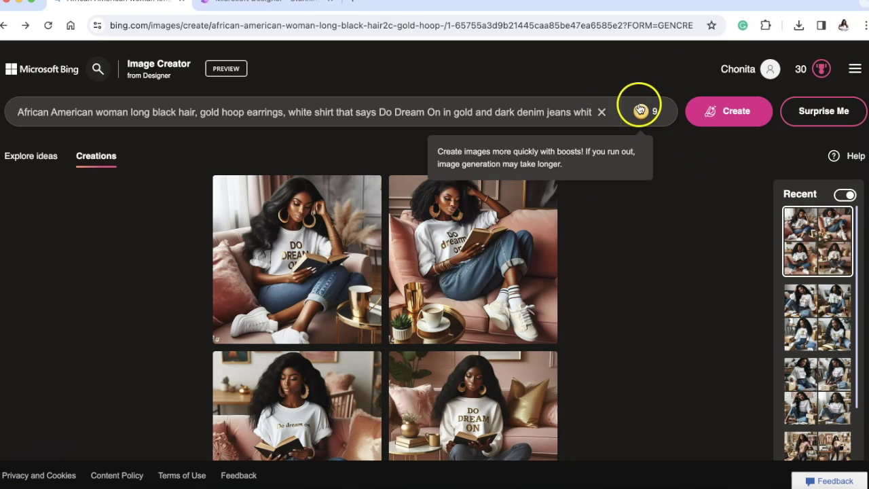
mouse_move(645, 111)
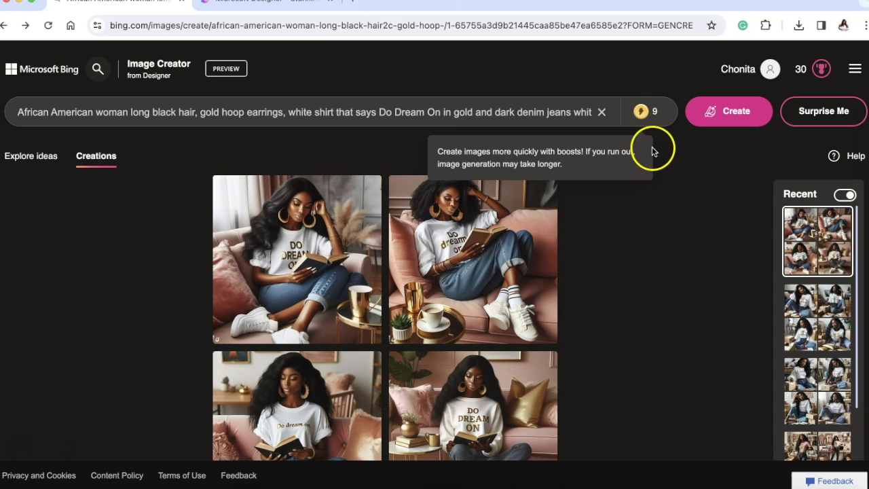
Browse the recent creations from the gold-font Queen Dreamer set down to the woman typing on her gold laptop
scroll(547, 261, down, 2)
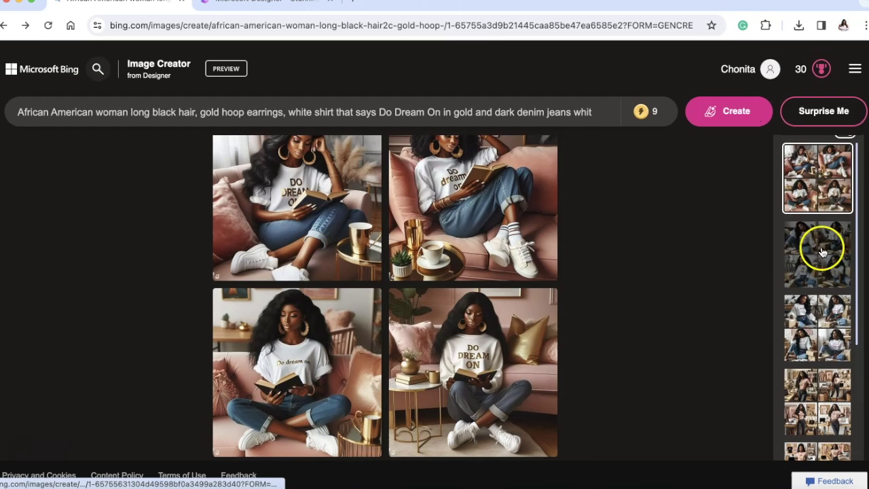
click(822, 251)
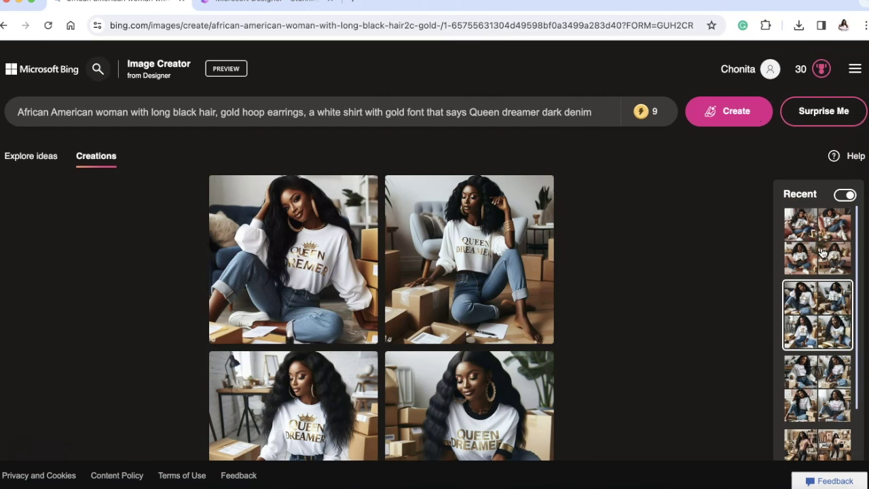
scroll(821, 251, down, 1)
click(820, 271)
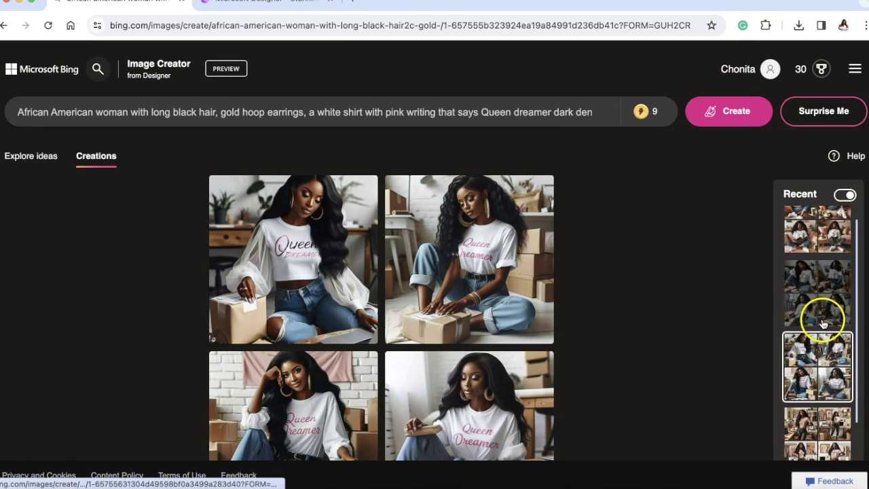
scroll(821, 326, down, 1)
click(818, 351)
click(810, 403)
scroll(811, 407, down, 1)
click(812, 422)
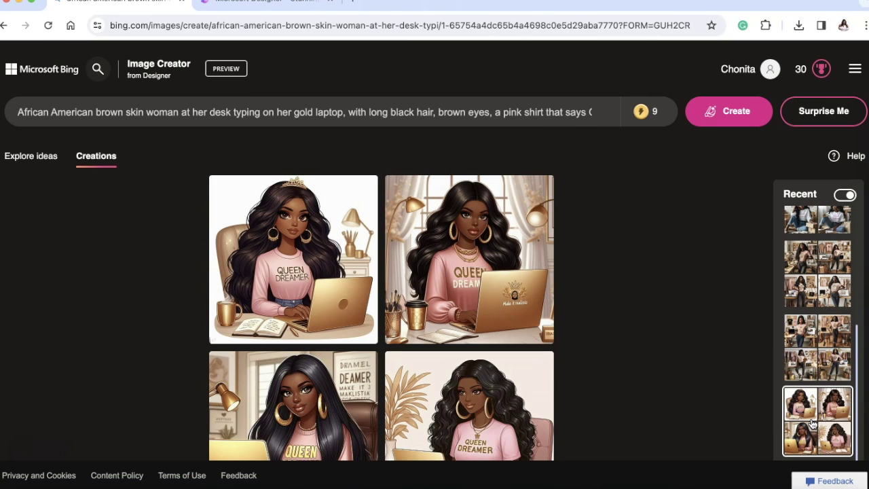
Go back up through the recent creations to the woman standing at her desk in a pink Do Dream On shirt
click(824, 359)
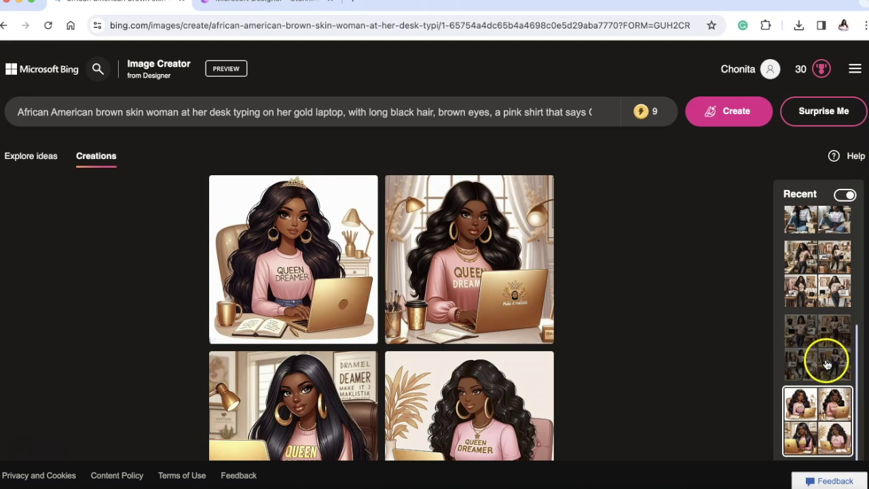
scroll(821, 326, up, 1)
click(819, 291)
scroll(818, 290, up, 2)
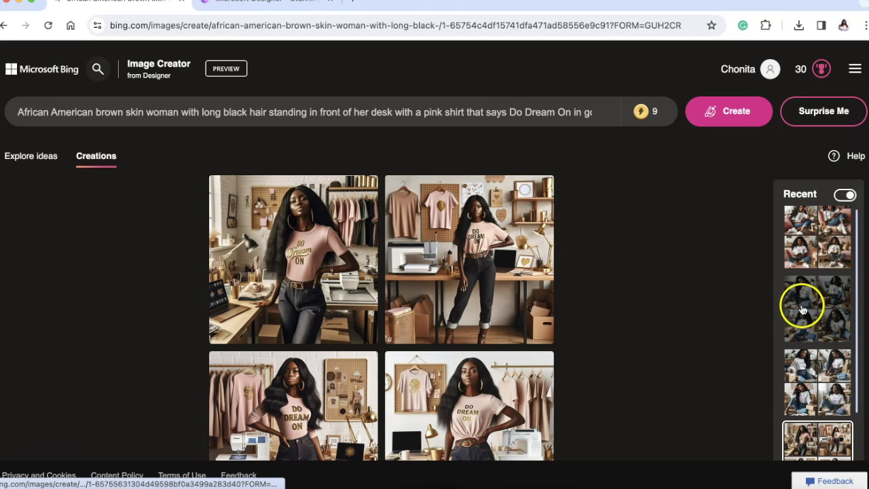
Reopen the pink couch reading set, view its images enlarged from first to last, and return to the overview
click(809, 258)
click(267, 294)
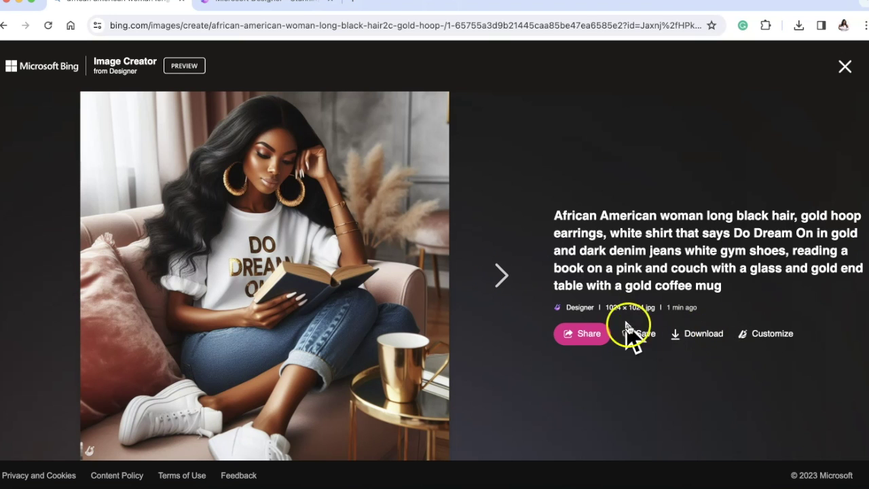
click(502, 277)
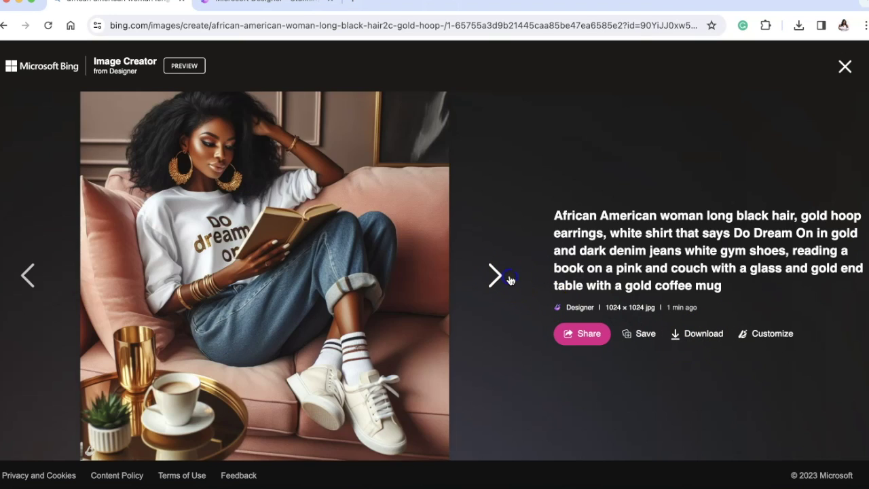
click(500, 276)
click(496, 276)
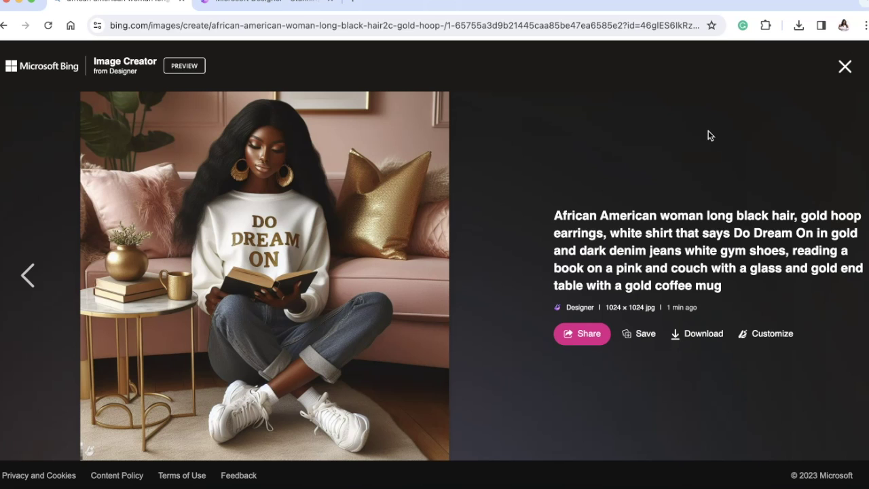
click(843, 68)
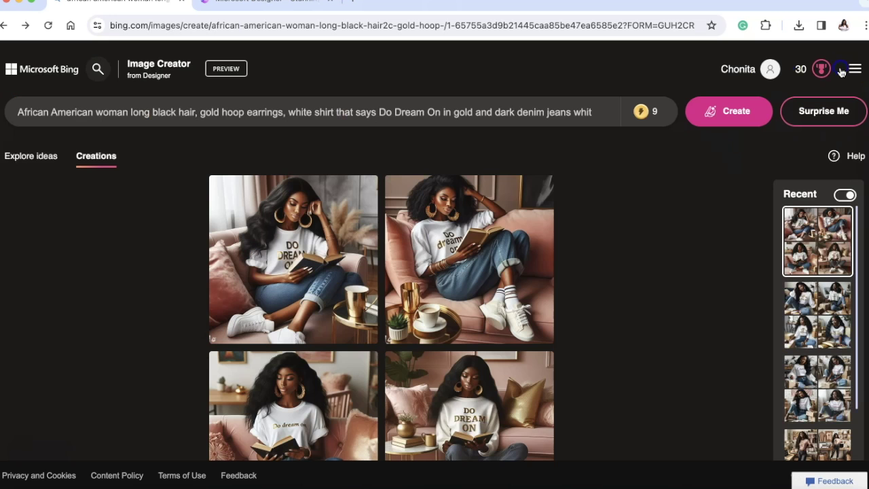
Open the gold-font Queen Dreamer set, view its images enlarged from fourth to first, and return to the overview
click(818, 313)
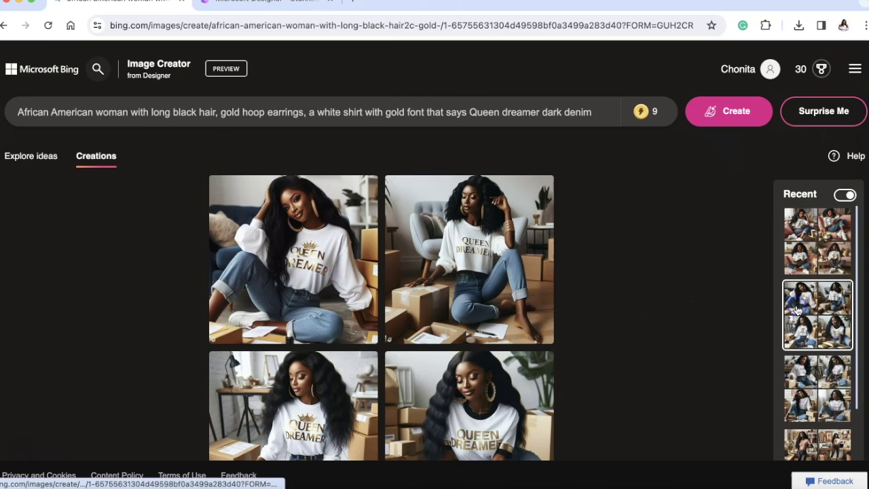
click(443, 397)
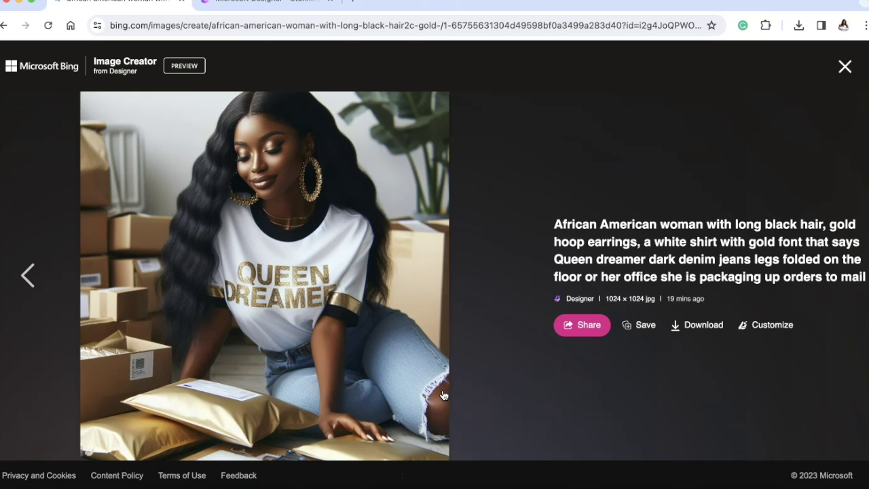
click(34, 276)
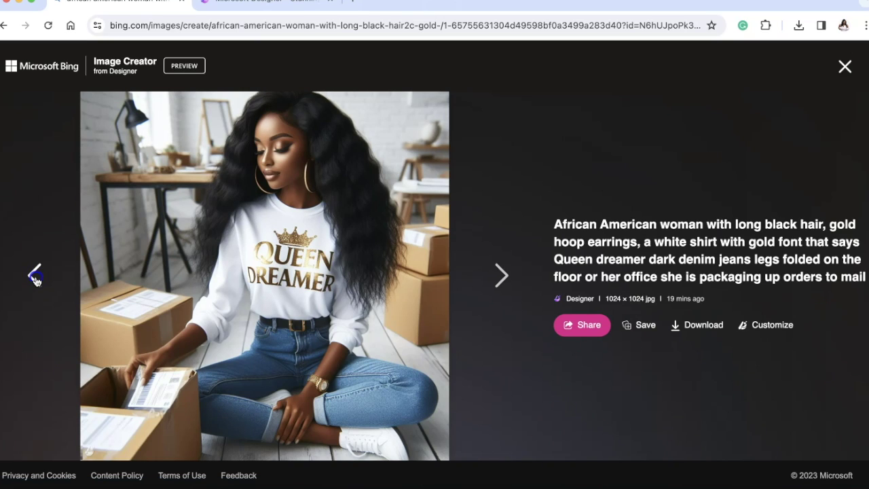
click(34, 276)
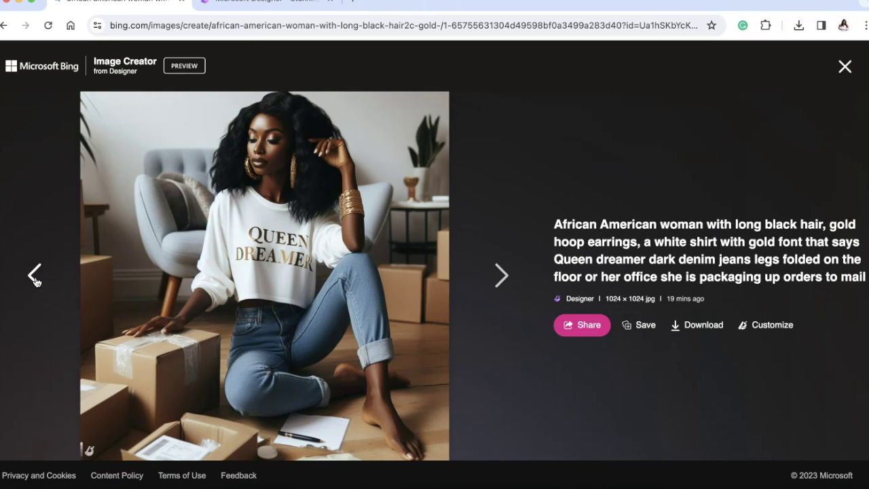
click(34, 276)
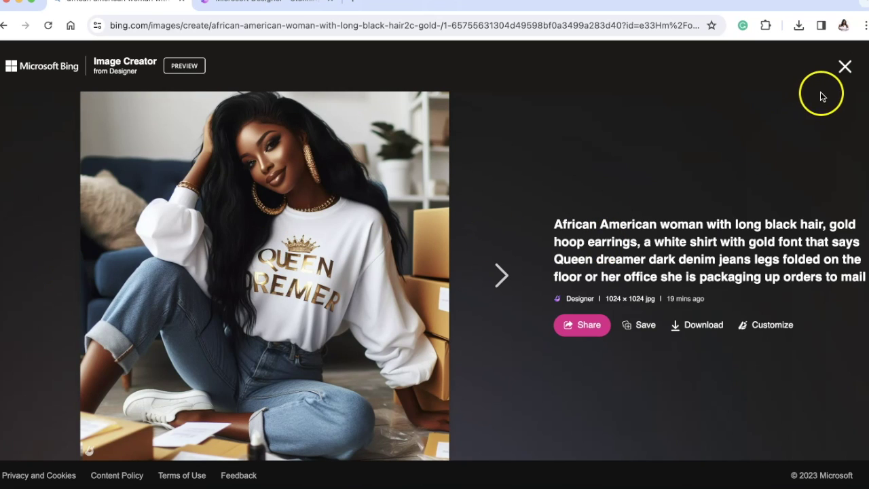
click(498, 278)
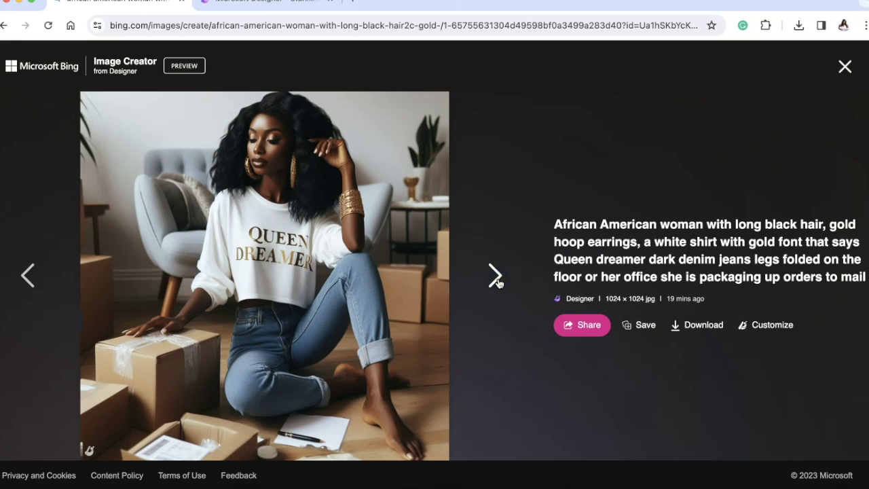
click(846, 66)
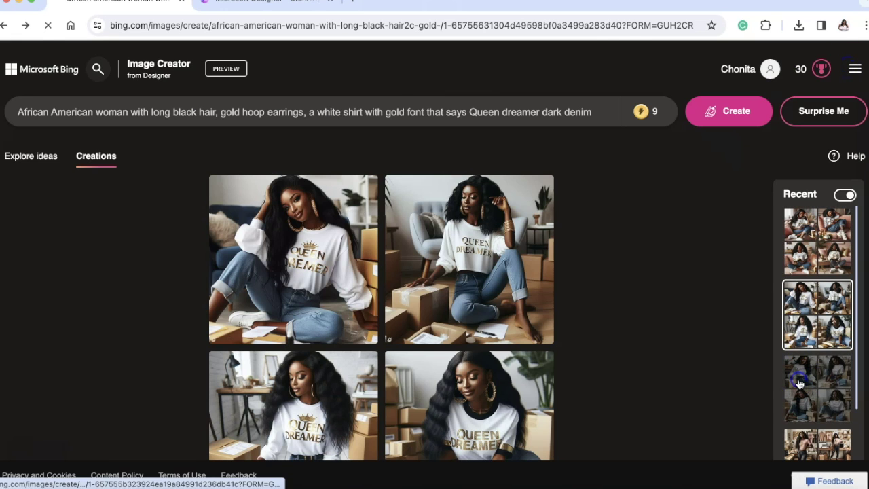
Open the Queen Dreamer set with pink writing and view its images enlarged, starting with the first
click(342, 316)
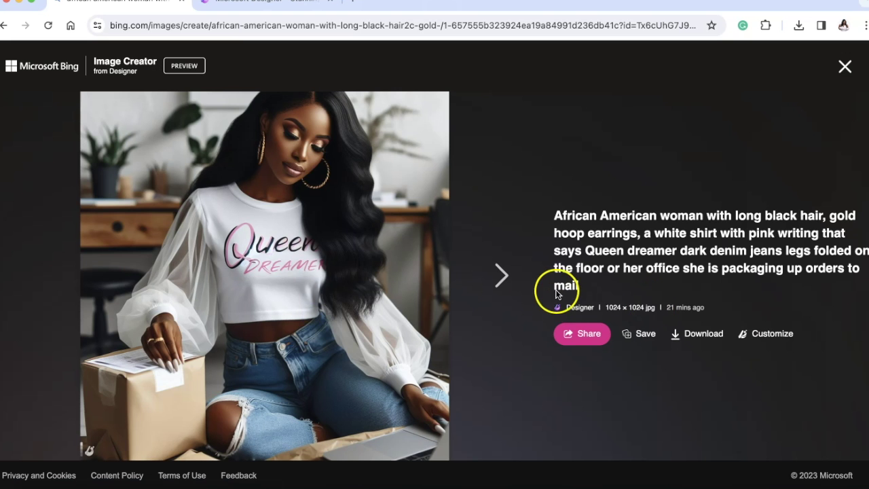
click(495, 276)
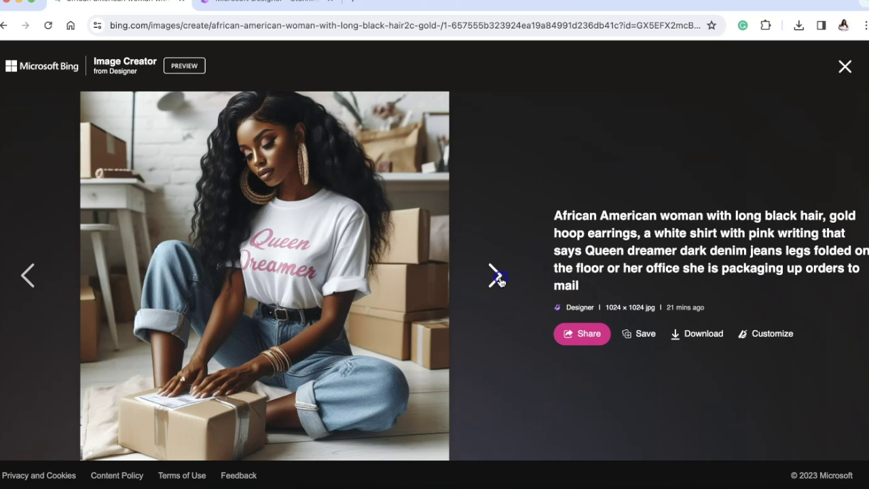
click(495, 276)
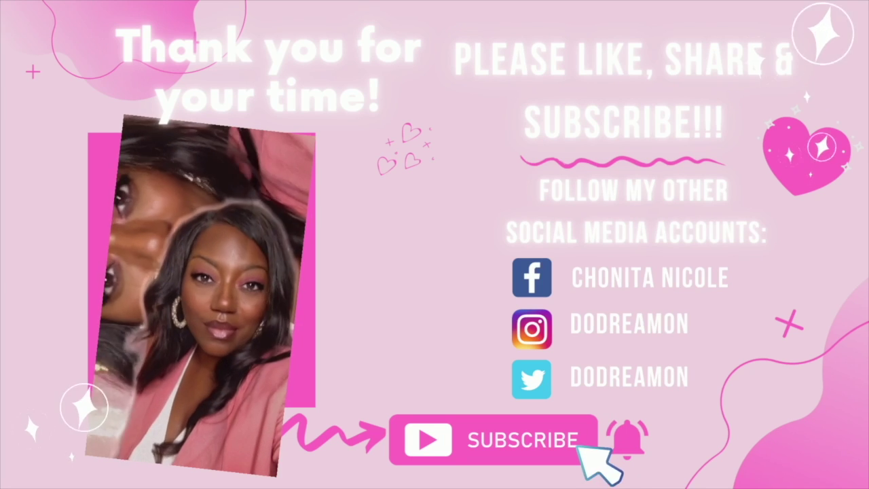